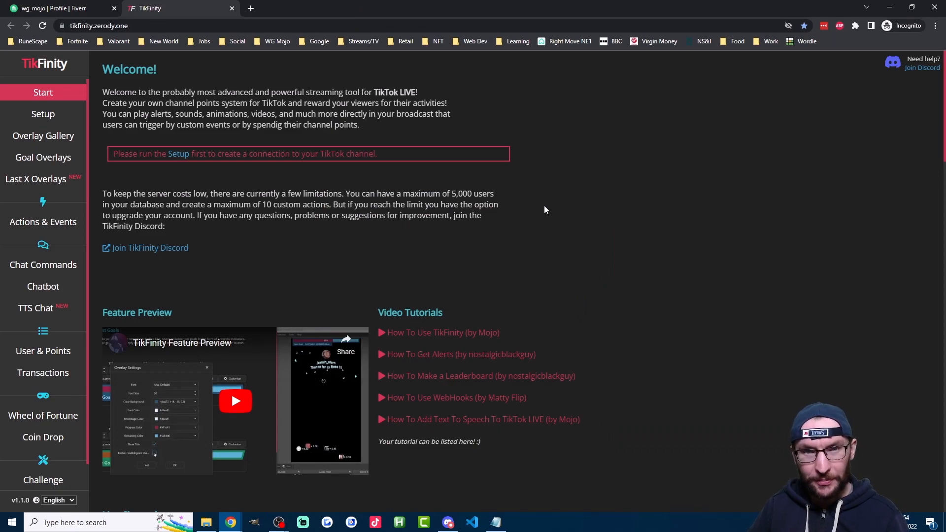
Step: Open the Setup page and enter test as the TikTok name
{"action": "left_click", "coordinate": [43, 114]}
{"action": "left_click", "coordinate": [167, 125]}
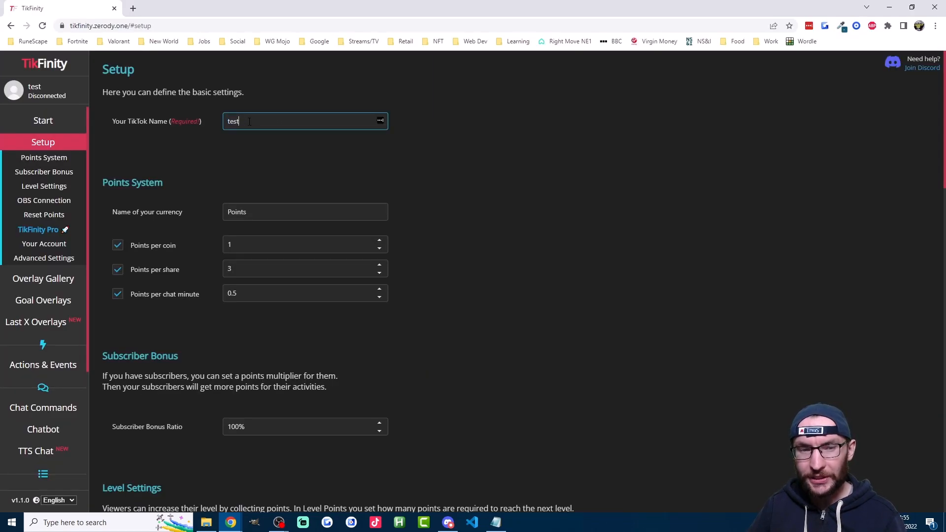
{"action": "left_click", "coordinate": [199, 127]}
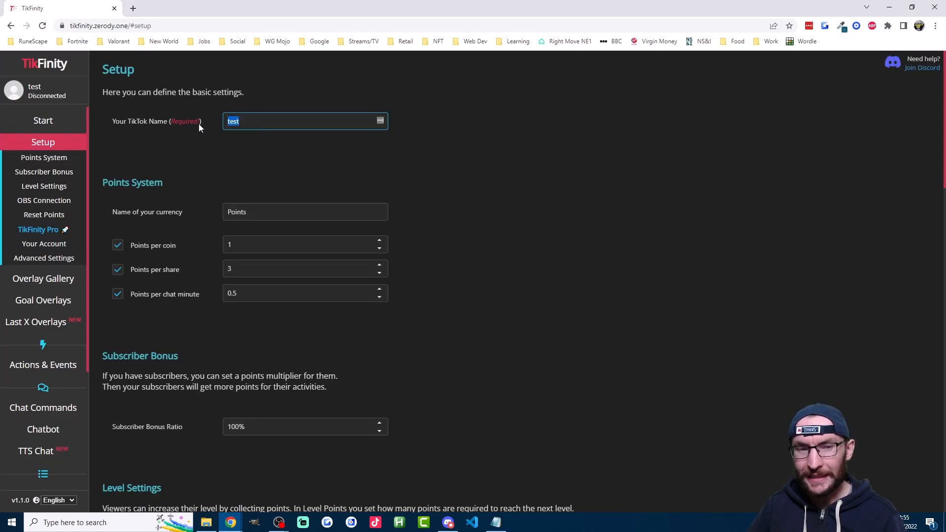
{"action": "left_click", "coordinate": [256, 123]}
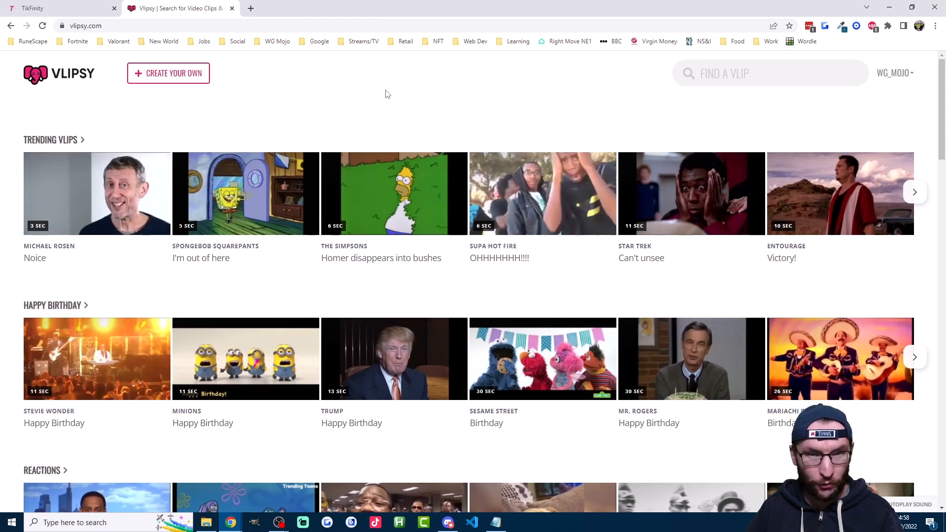
Step: In Actions & Events, browse the gifts offered for a specific-gift event and check the video list in Notepad
{"action": "key", "text": "ctrl+shift+Tab"}
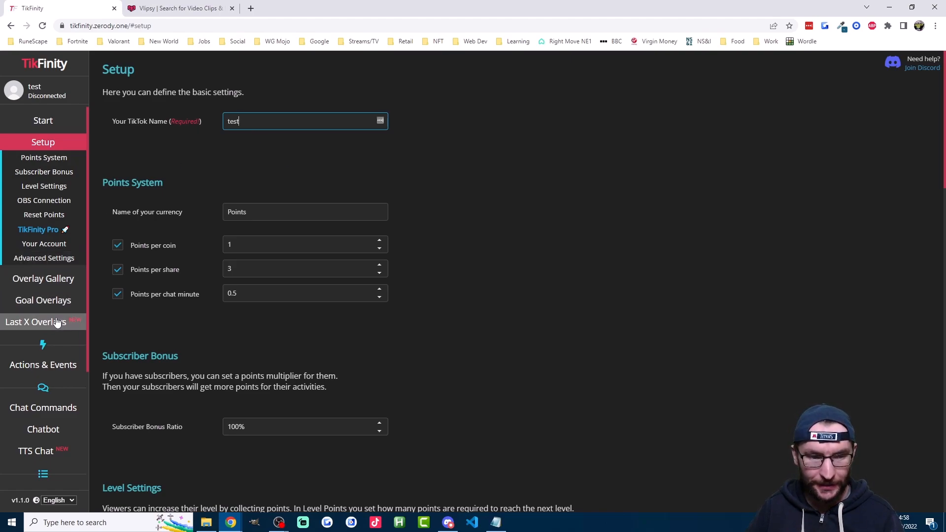
{"action": "left_click", "coordinate": [42, 364]}
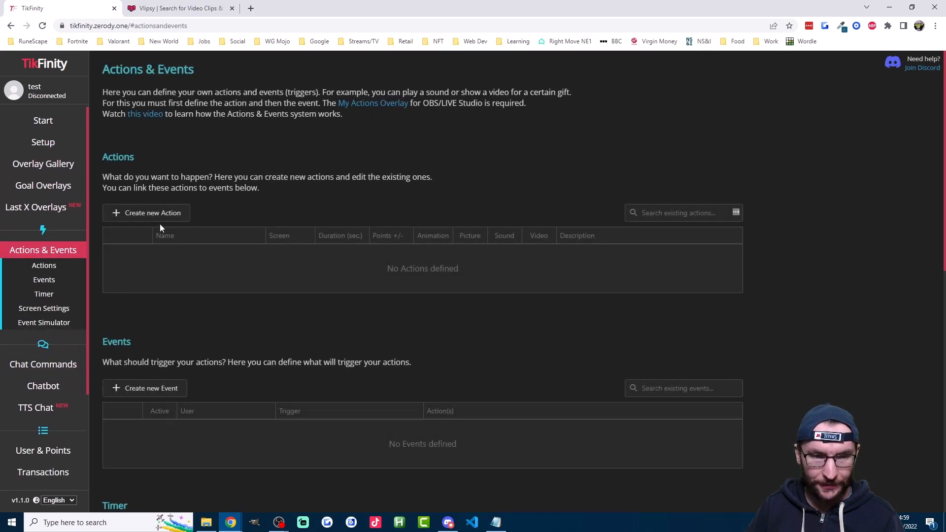
{"action": "left_click", "coordinate": [157, 388]}
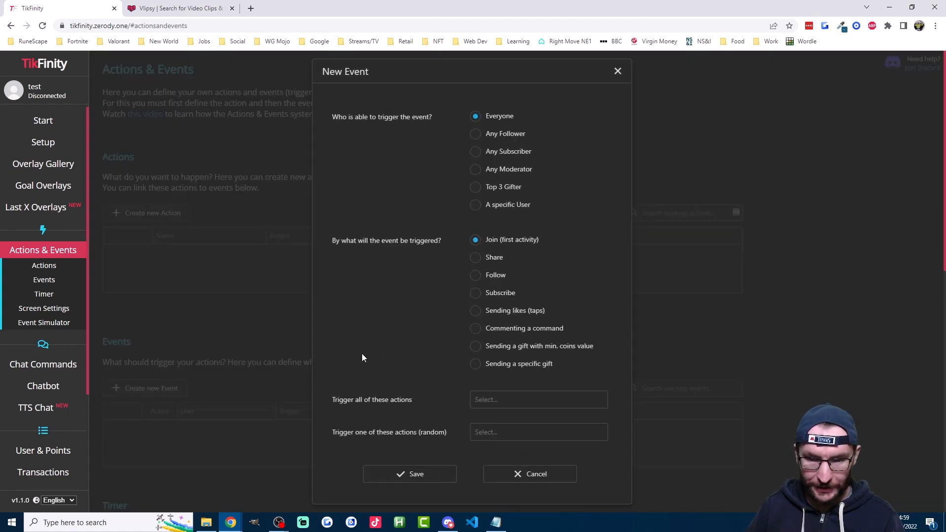
{"action": "left_click", "coordinate": [491, 365]}
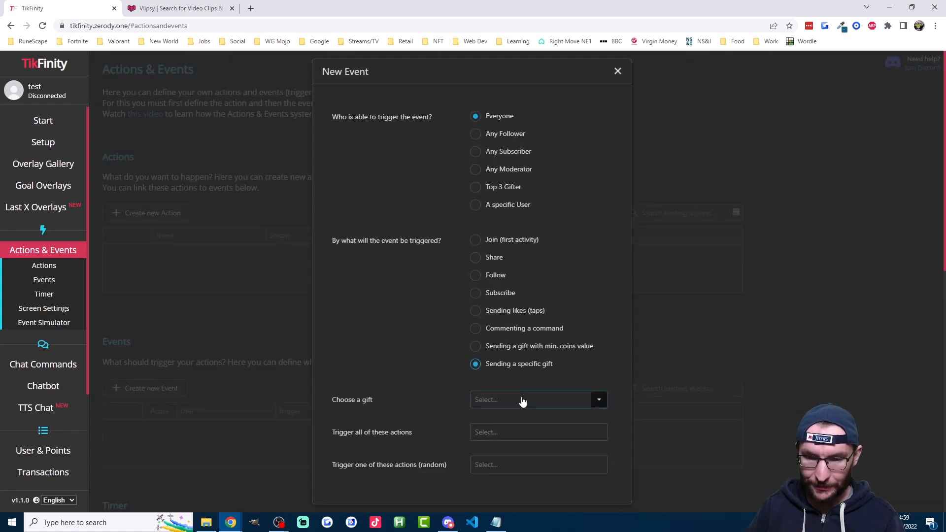
{"action": "left_click", "coordinate": [518, 400]}
{"action": "scroll", "coordinate": [539, 249], "scroll_direction": "down", "scroll_amount": 10}
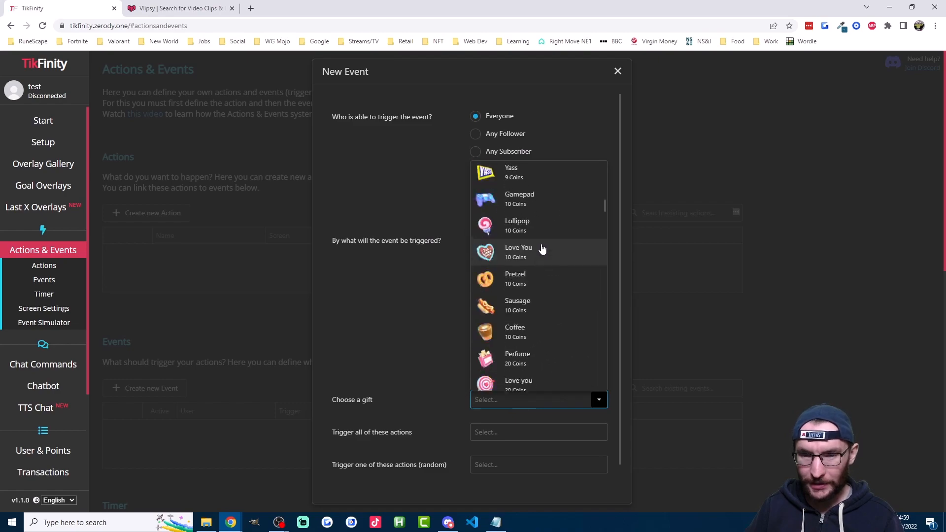
{"action": "scroll", "coordinate": [541, 249], "scroll_direction": "down", "scroll_amount": 15}
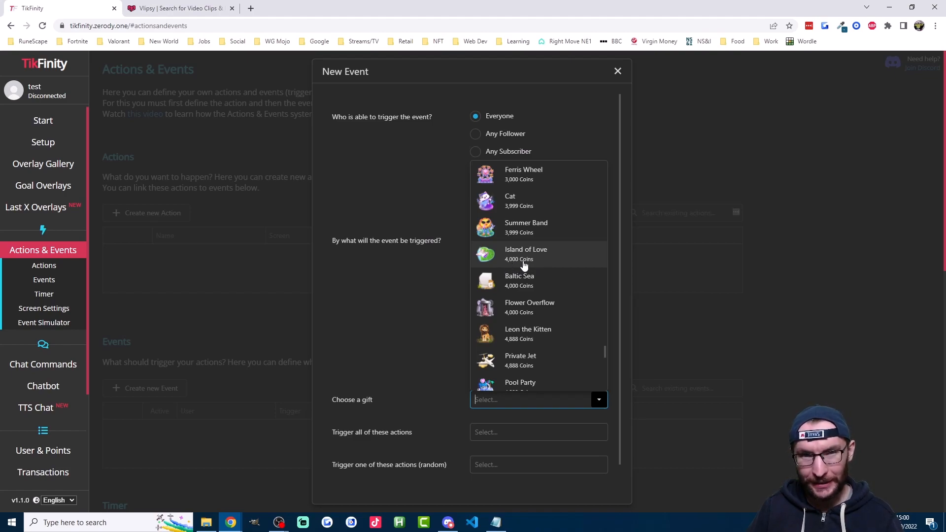
{"action": "left_click", "coordinate": [434, 235]}
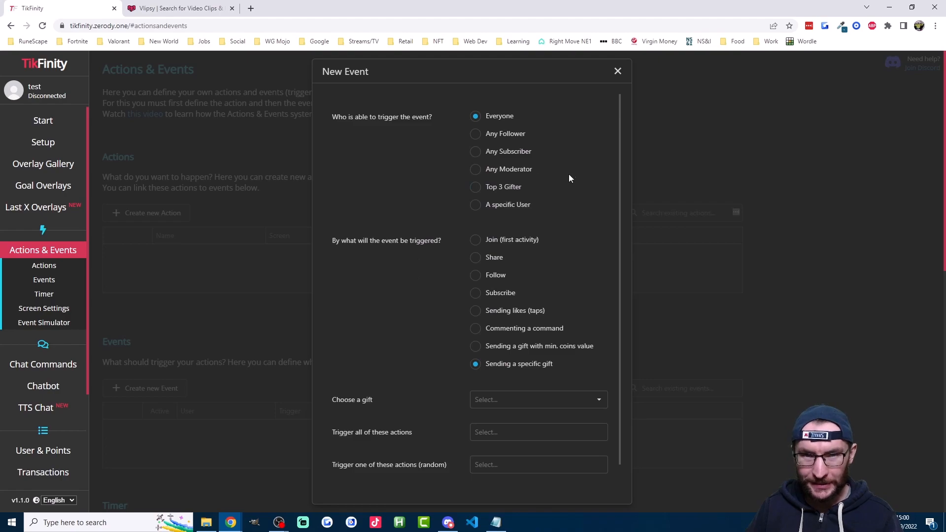
{"action": "left_click", "coordinate": [617, 72]}
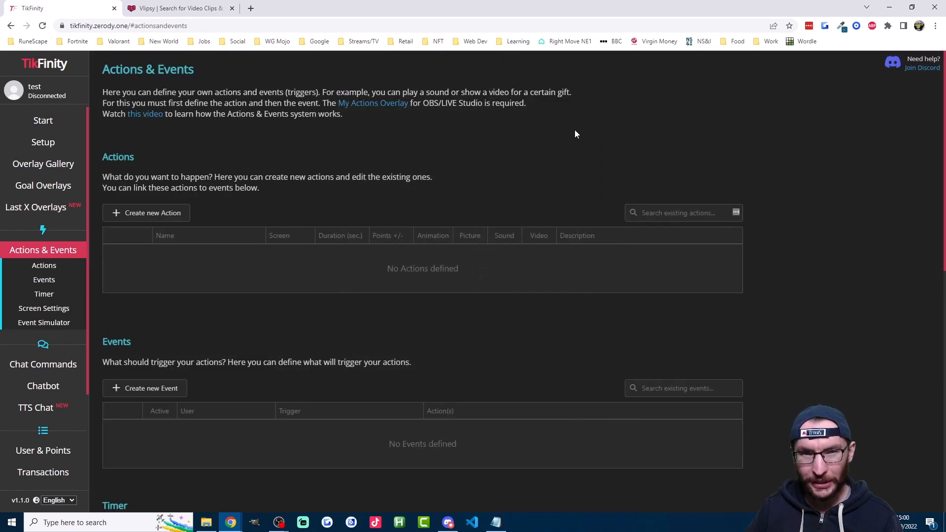
{"action": "key", "text": "alt+Tab"}
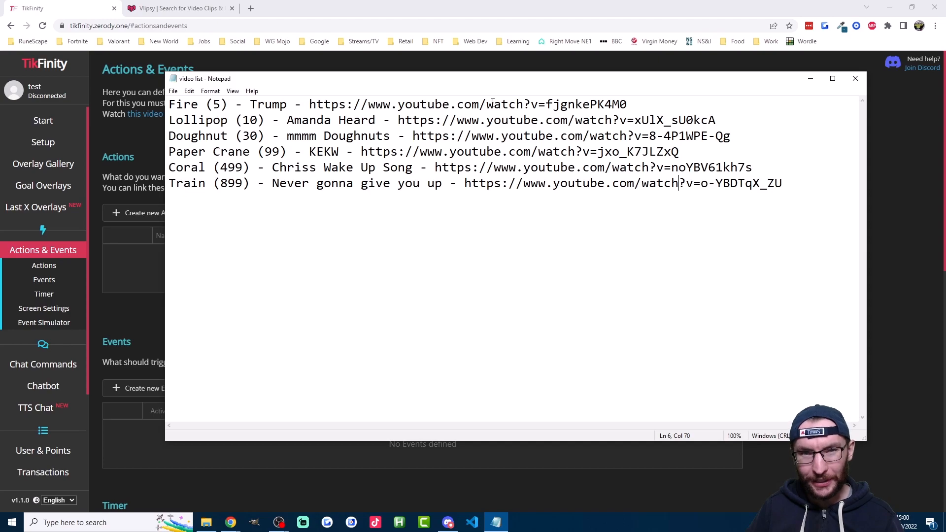
{"action": "key", "text": "alt+Tab"}
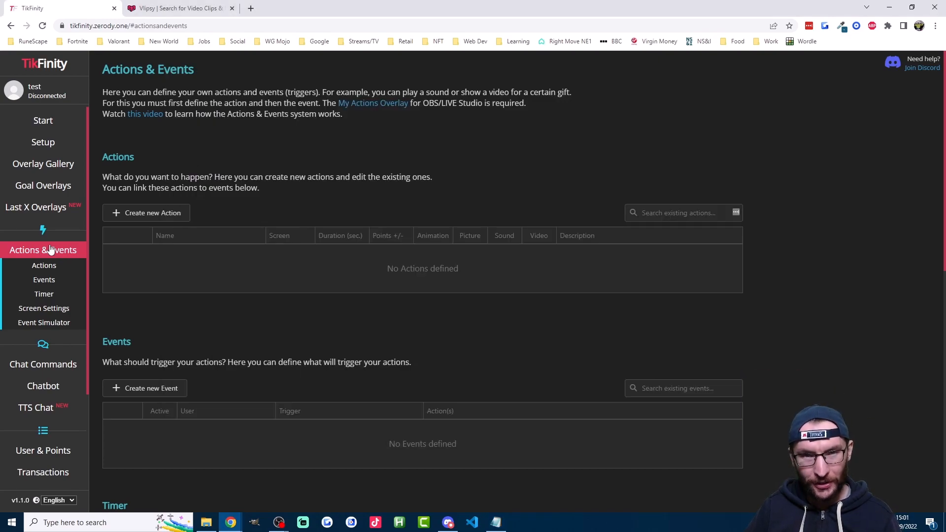
Step: Start a new action named Trump Video and set it to play a YouTube video
{"action": "left_click", "coordinate": [165, 219]}
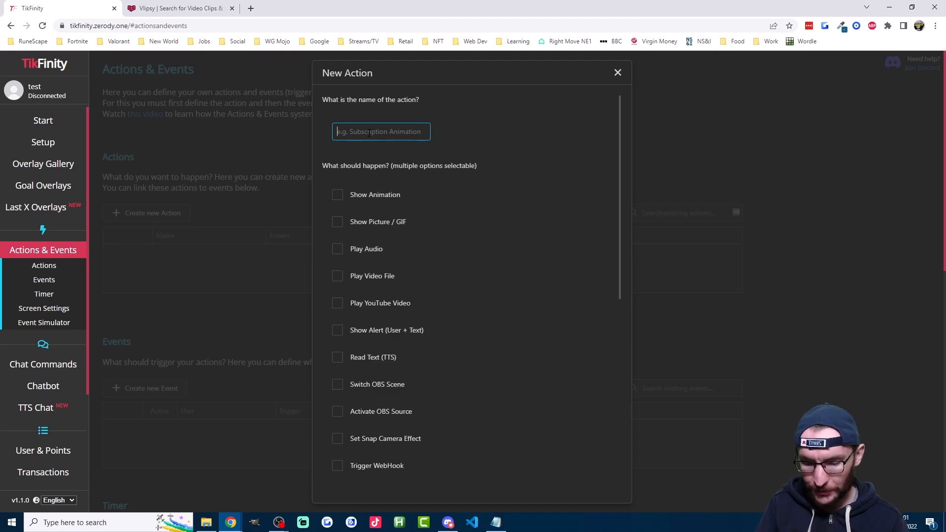
{"action": "type", "text": "Trump Video"}
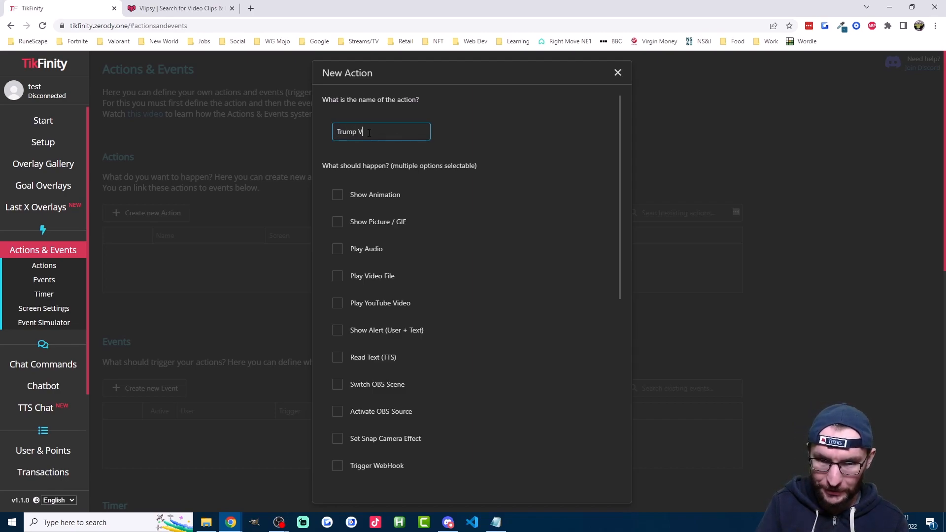
{"action": "left_click", "coordinate": [375, 277]}
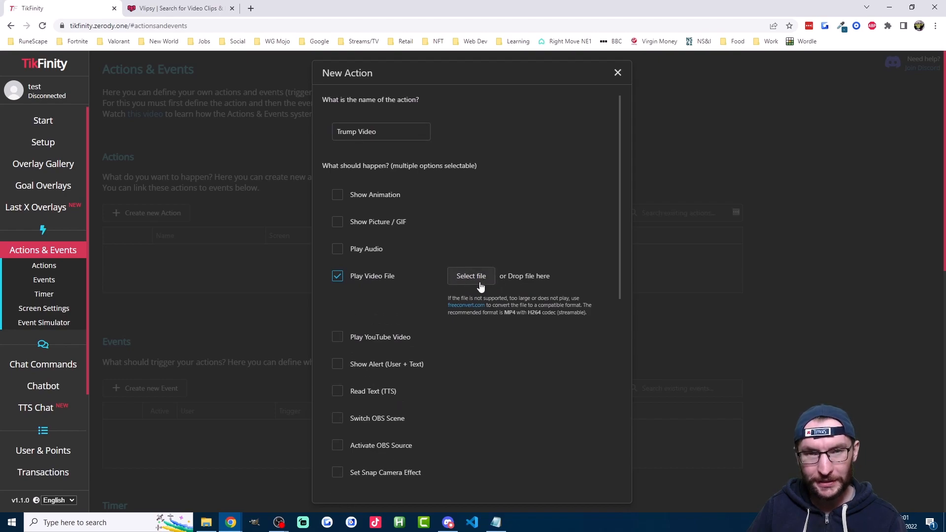
{"action": "left_click", "coordinate": [354, 338]}
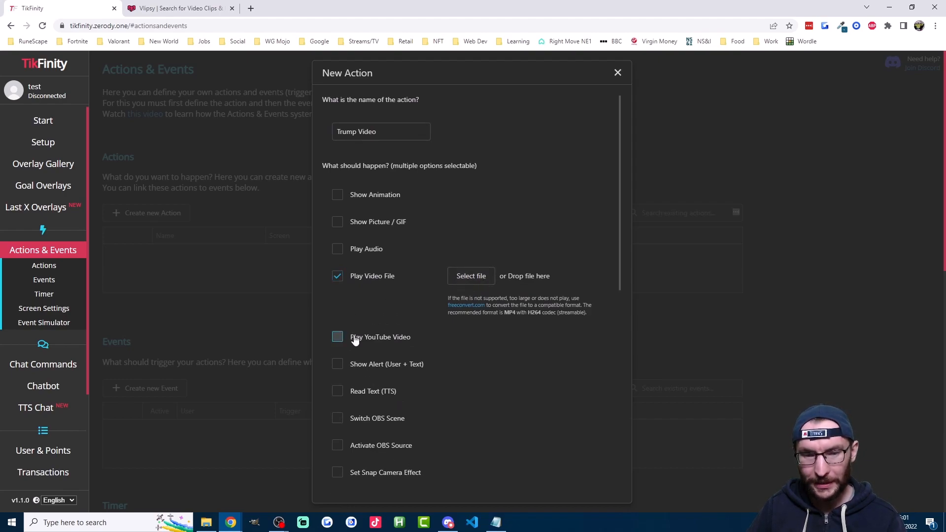
{"action": "left_click", "coordinate": [495, 522]}
{"action": "left_click_drag", "start_coordinate": [662, 107], "coordinate": [309, 104]}
{"action": "key", "text": "ctrl+c"}
{"action": "left_click", "coordinate": [810, 79]}
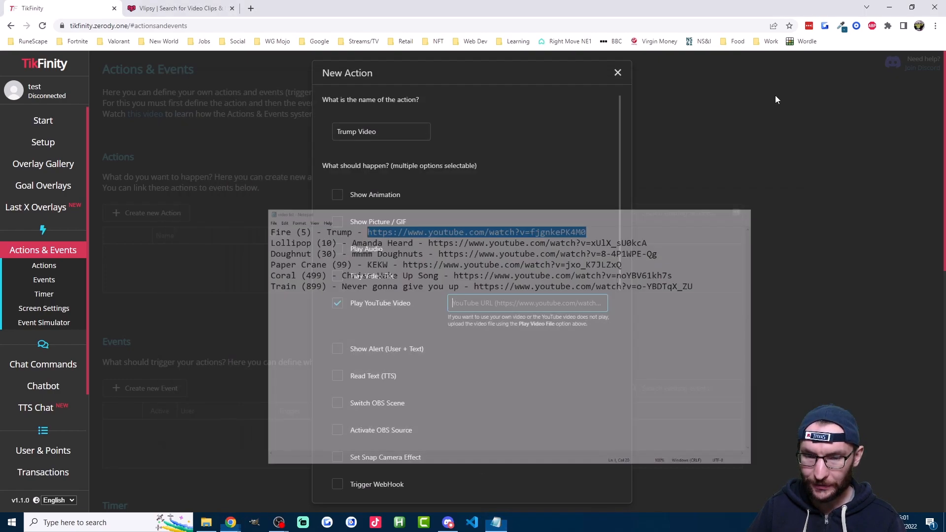
{"action": "left_click", "coordinate": [500, 302]}
{"action": "key", "text": "ctrl+v"}
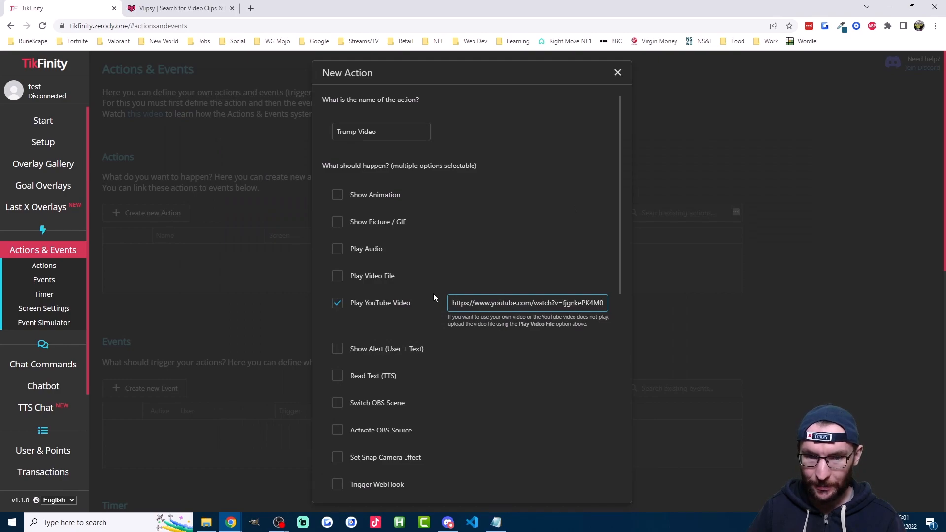
Step: Set the Trump Video action's display duration to 5 seconds
{"action": "key", "text": "Tab"}
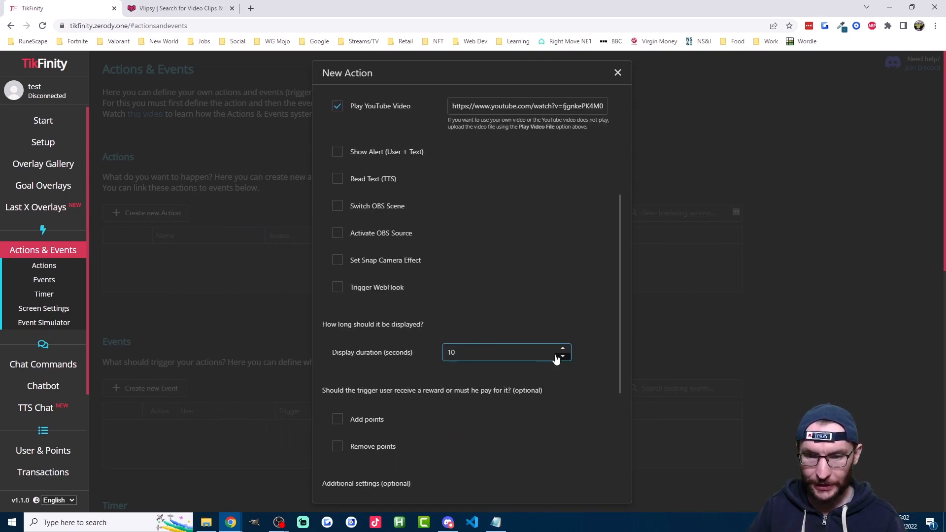
{"action": "key", "text": "BackSpace"}
{"action": "key", "text": "BackSpace"}
{"action": "type", "text": "6"}
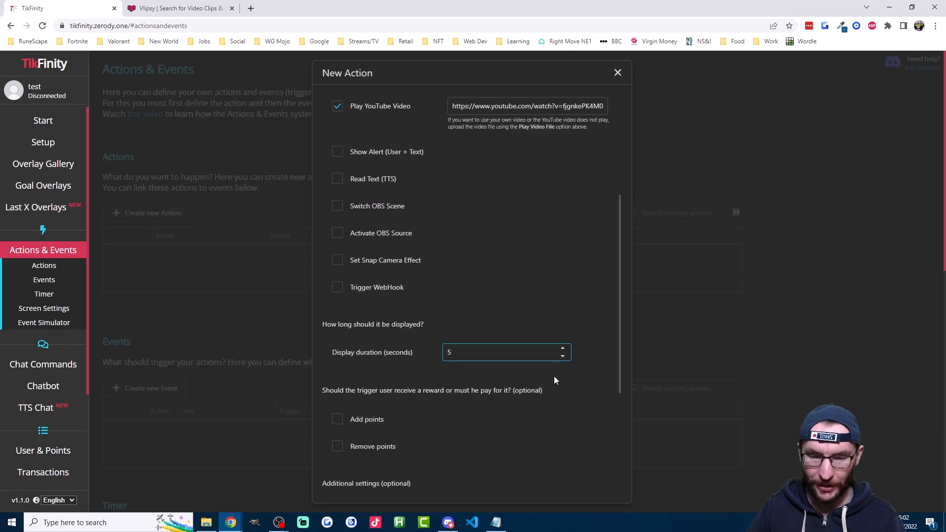
Step: Disable fade-in/out and enable repeating with gift streaks for the Trump Video action, and save it
{"action": "scroll", "coordinate": [552, 376], "scroll_direction": "down", "scroll_amount": 4}
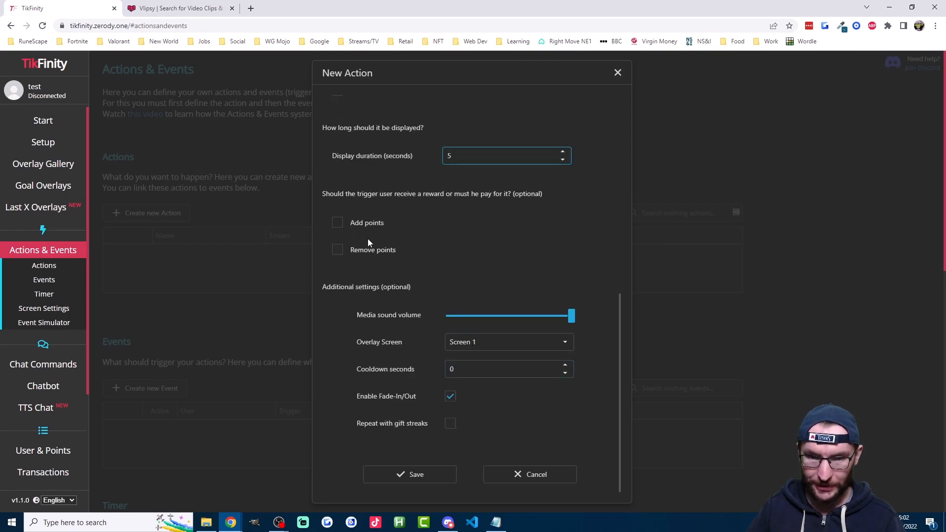
{"action": "left_click", "coordinate": [449, 397]}
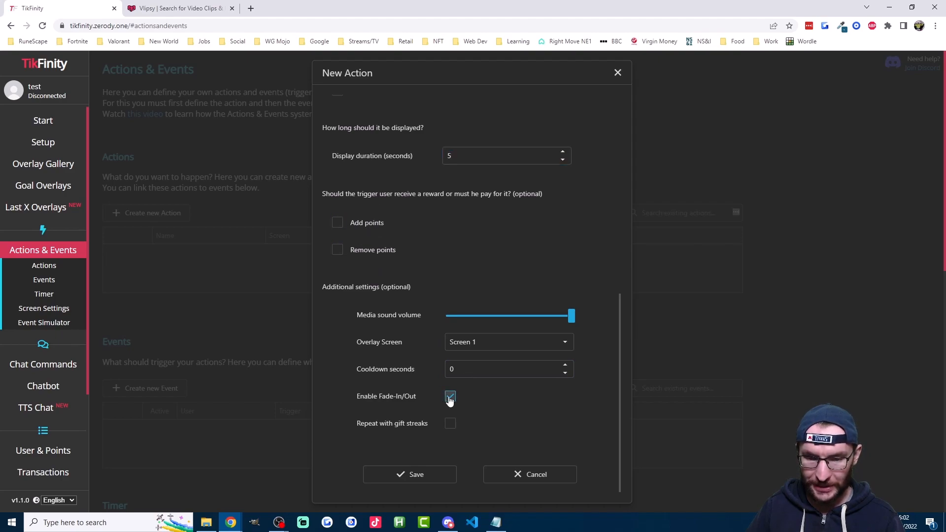
{"action": "left_click", "coordinate": [450, 425]}
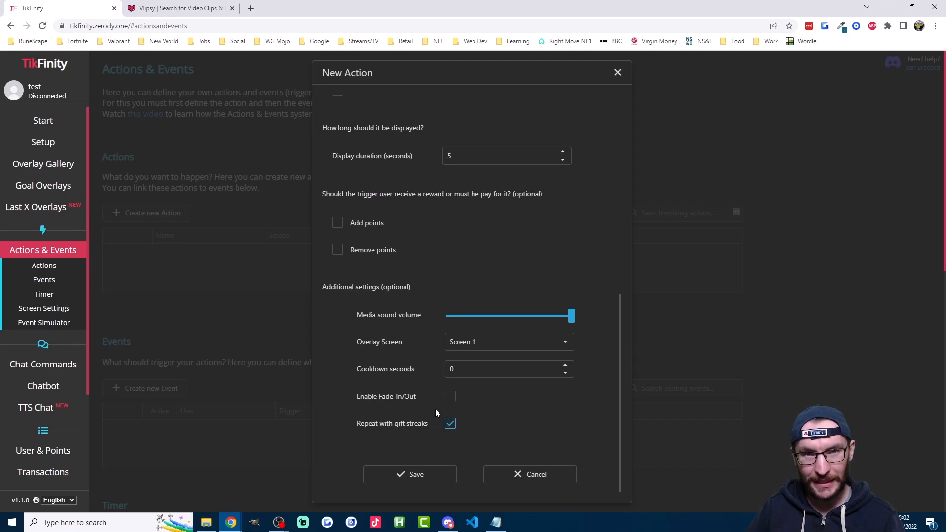
{"action": "left_click", "coordinate": [419, 473]}
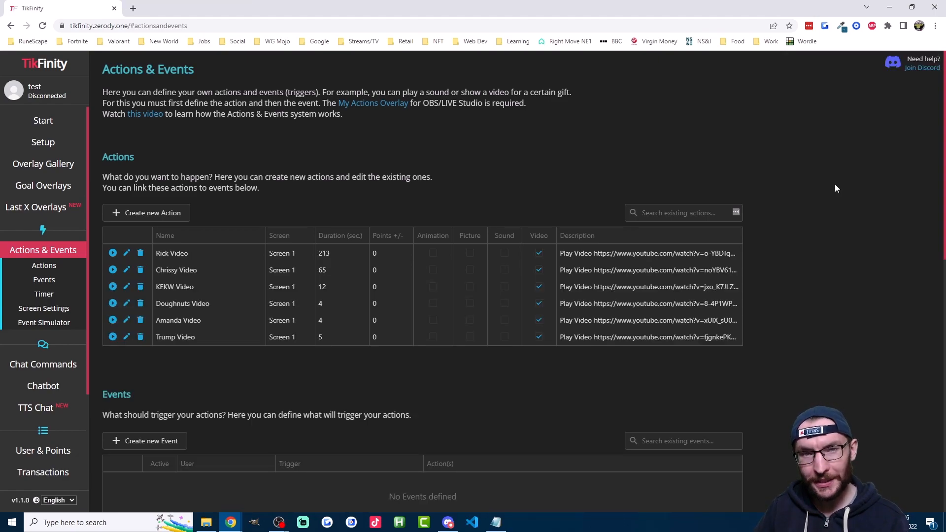
Step: Create a new event for everyone, triggered by sending the specific gift Fire
{"action": "scroll", "coordinate": [835, 185], "scroll_direction": "down", "scroll_amount": 5}
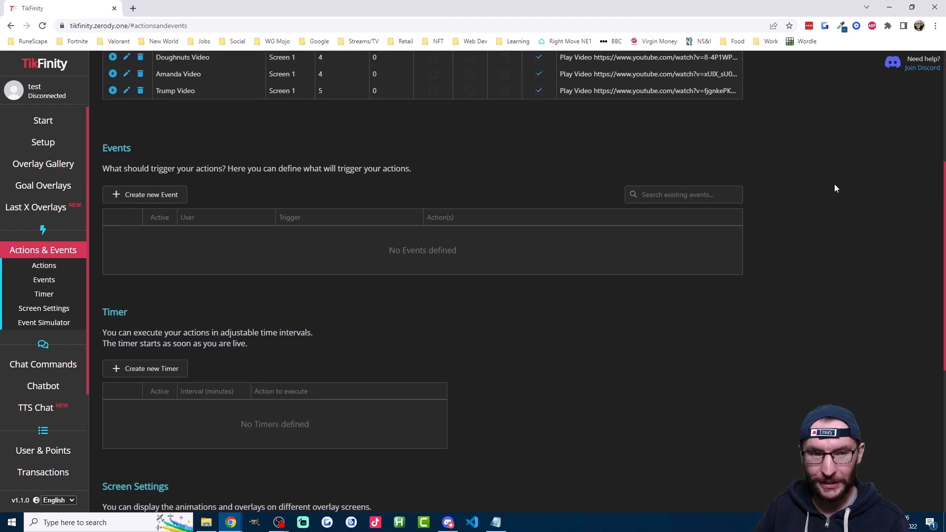
{"action": "left_click", "coordinate": [167, 197]}
{"action": "left_click", "coordinate": [498, 369]}
{"action": "left_click", "coordinate": [517, 405]}
{"action": "scroll", "coordinate": [517, 259], "scroll_direction": "down", "scroll_amount": 2}
{"action": "type", "text": "Fire"}
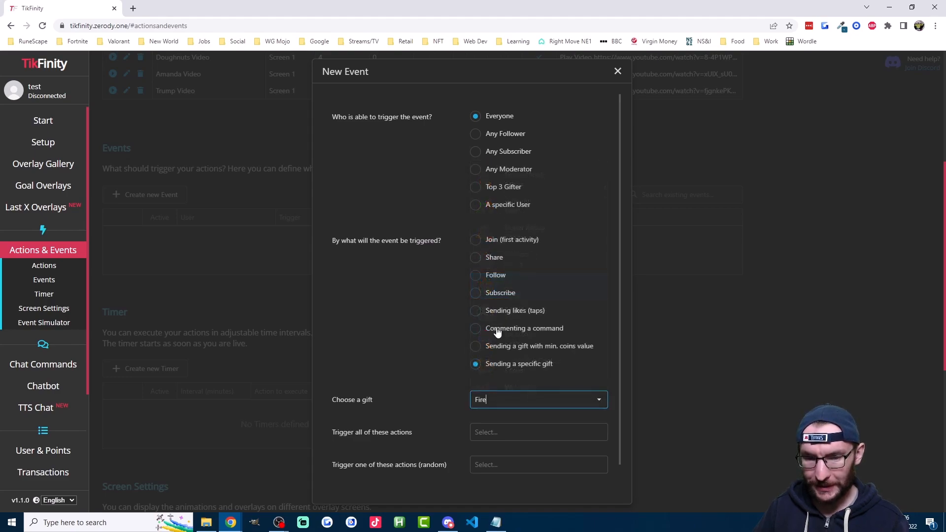
Step: Make the Fire gift event trigger the Trump Video action and save the event
{"action": "left_click", "coordinate": [506, 433]}
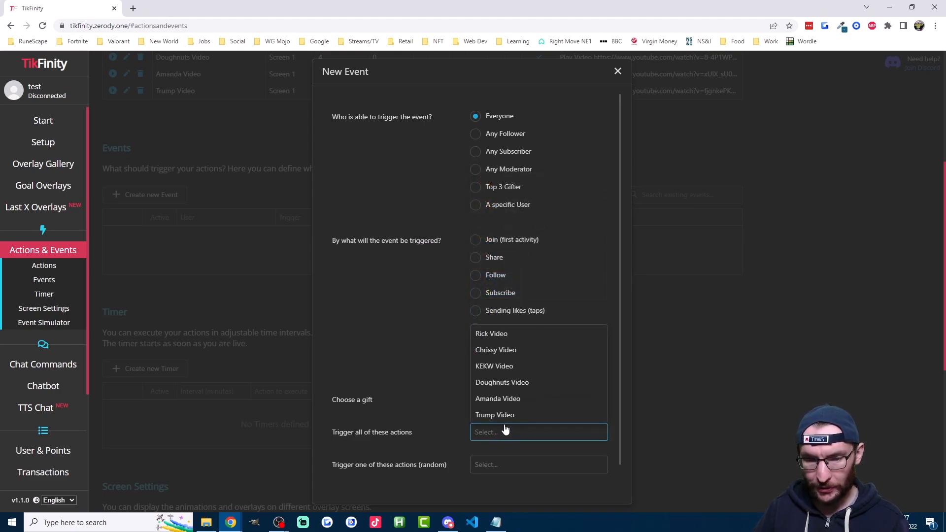
{"action": "left_click", "coordinate": [506, 418]}
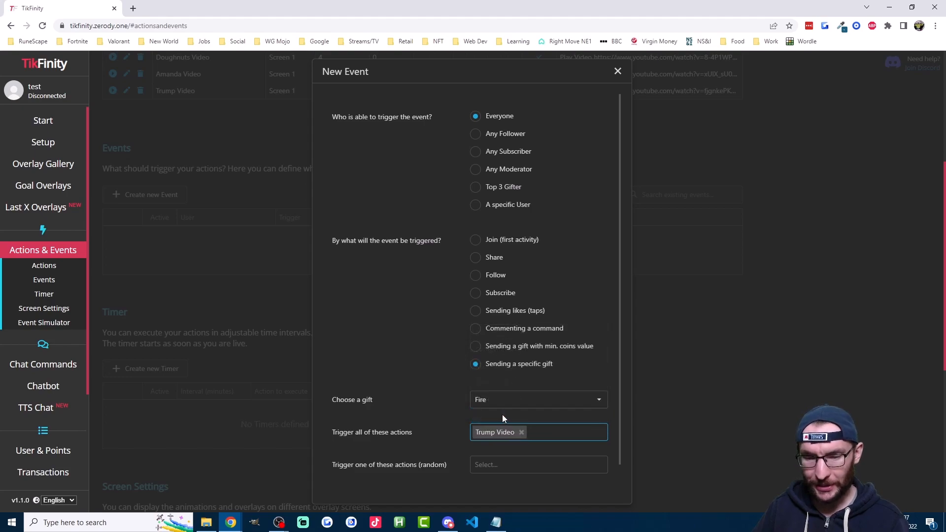
{"action": "scroll", "coordinate": [444, 398], "scroll_direction": "down", "scroll_amount": 1}
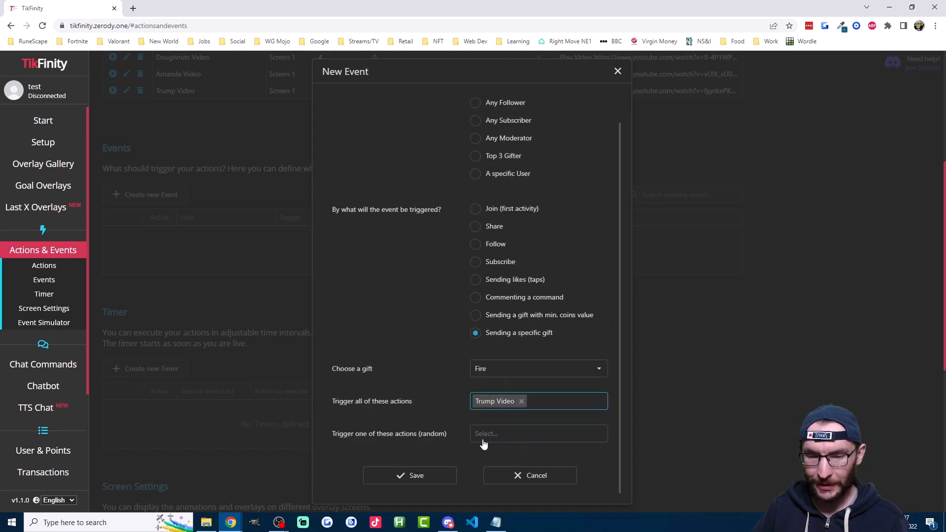
{"action": "left_click", "coordinate": [419, 476]}
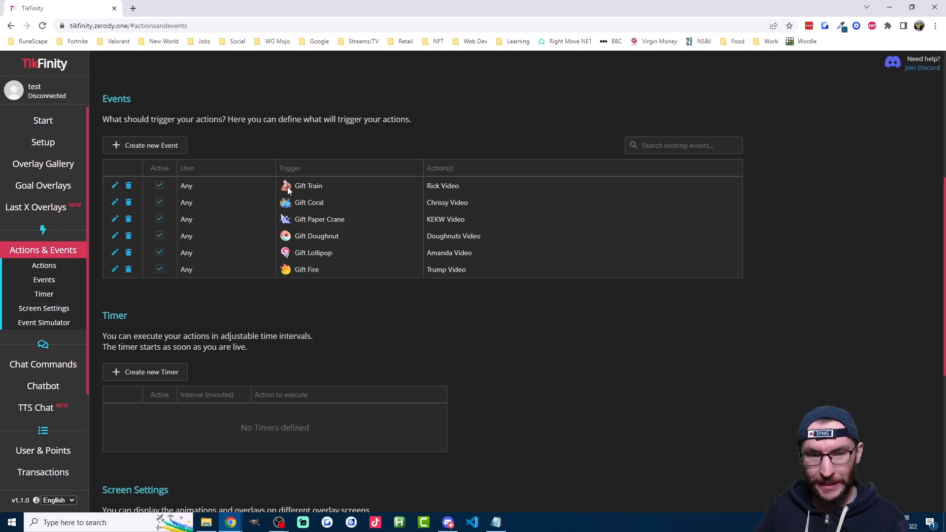
Step: Save the Train gift's icon from the events list as a WEBP image file
{"action": "right_click", "coordinate": [286, 185]}
{"action": "left_click", "coordinate": [323, 204]}
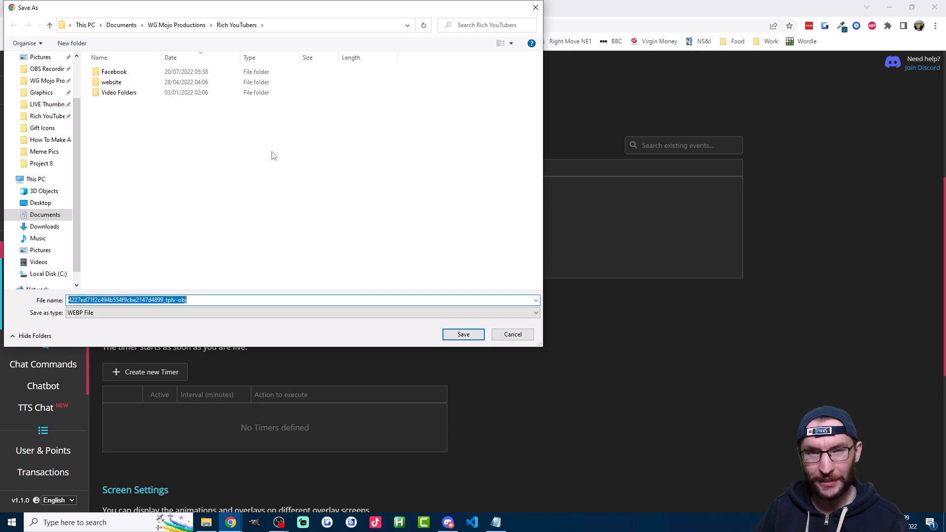
{"action": "key", "text": "Return"}
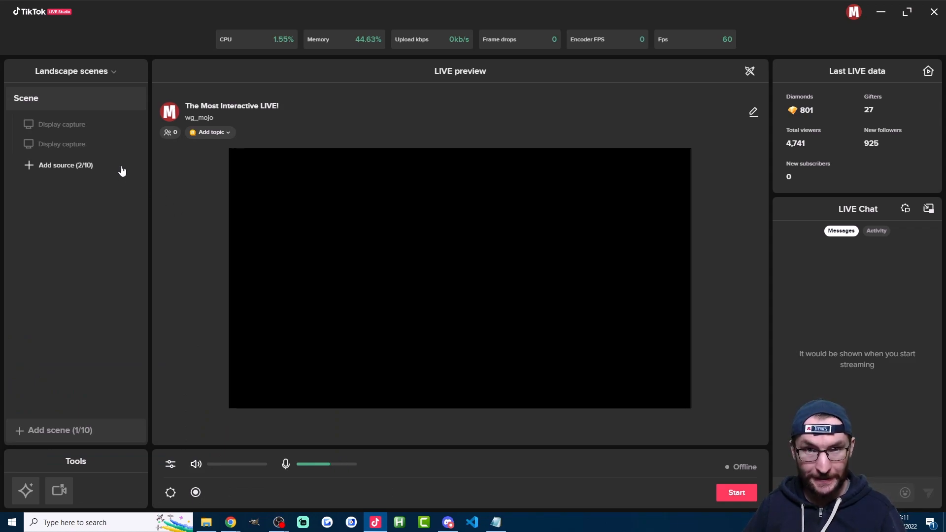
Step: Change the scene layout from landscape scenes to Portrait scenes
{"action": "left_click", "coordinate": [55, 167]}
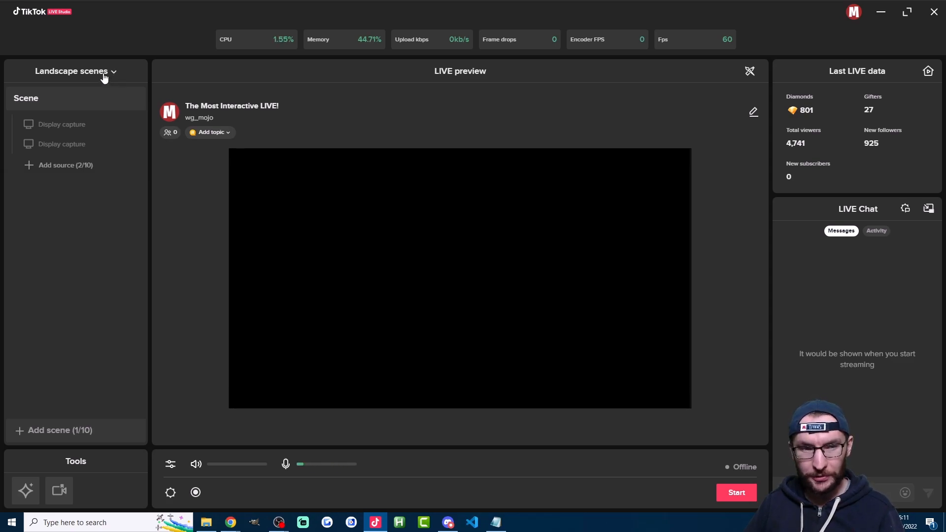
{"action": "left_click", "coordinate": [95, 74]}
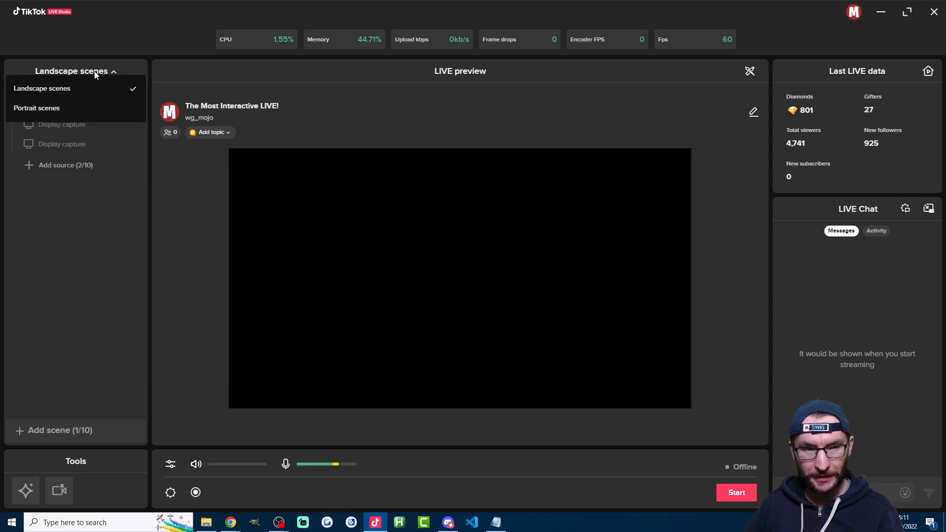
{"action": "left_click", "coordinate": [43, 108]}
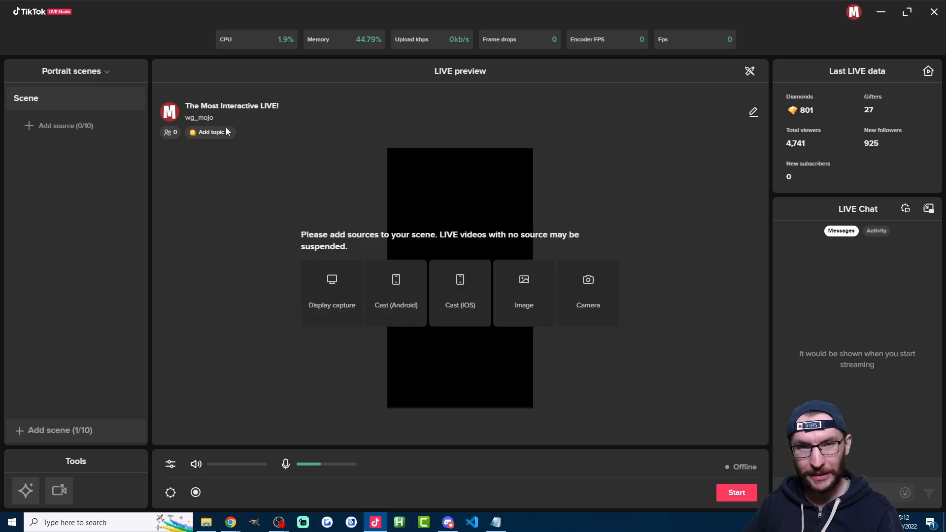
Step: Switch to OBS and check its settings
{"action": "key", "text": "alt+Tab"}
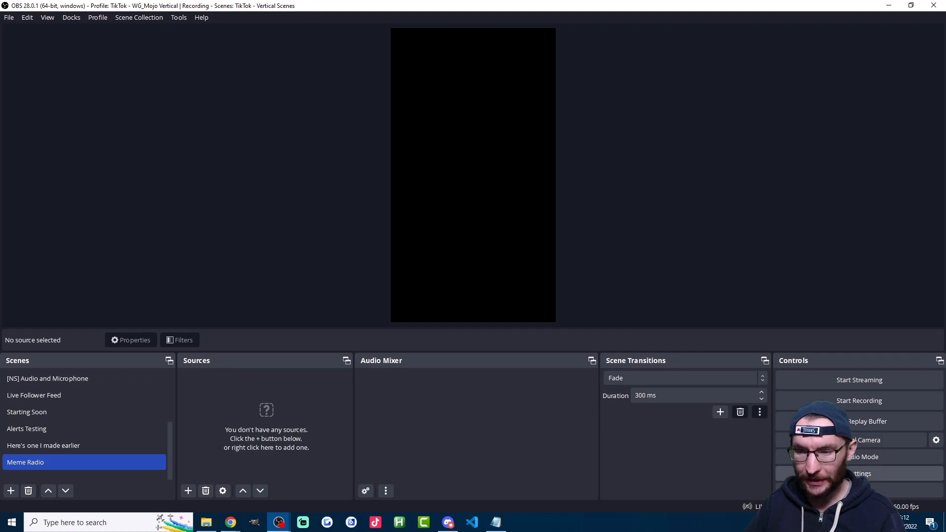
{"action": "left_click", "coordinate": [824, 474]}
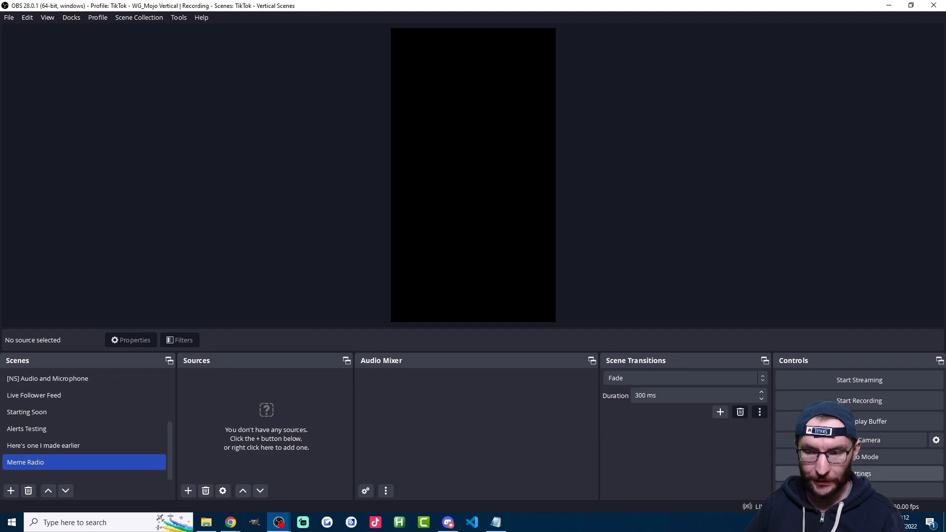
{"action": "left_click", "coordinate": [262, 163]}
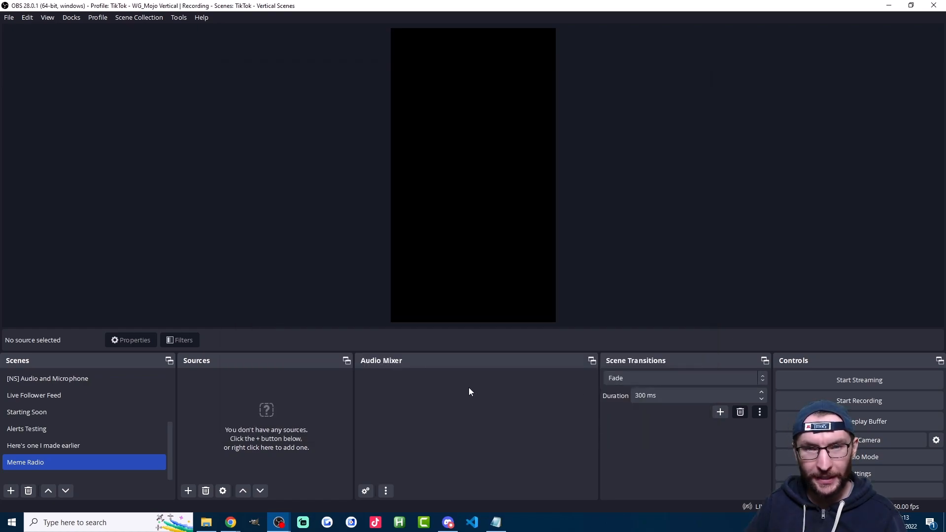
Step: Add a new Colour Source to the Meme Radio scene and set its colour to red, #ff0000
{"action": "left_click", "coordinate": [188, 492]}
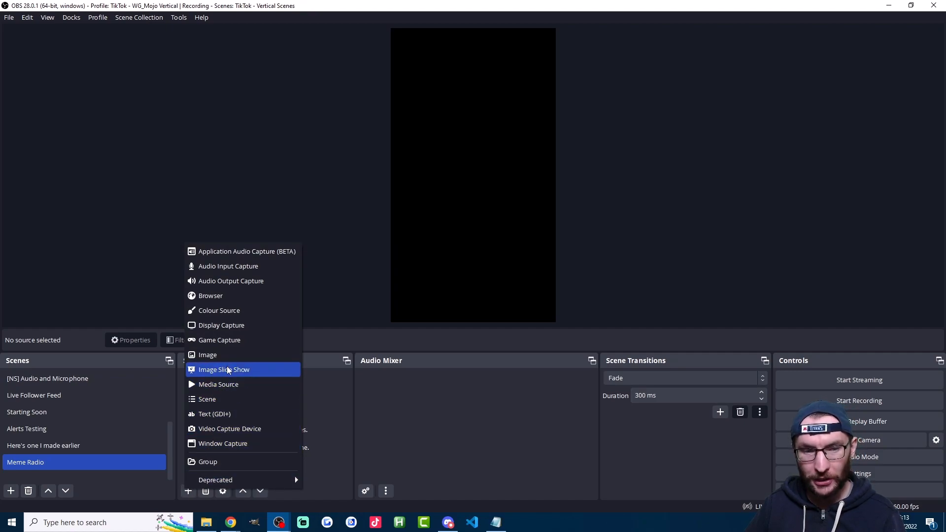
{"action": "left_click", "coordinate": [223, 311]}
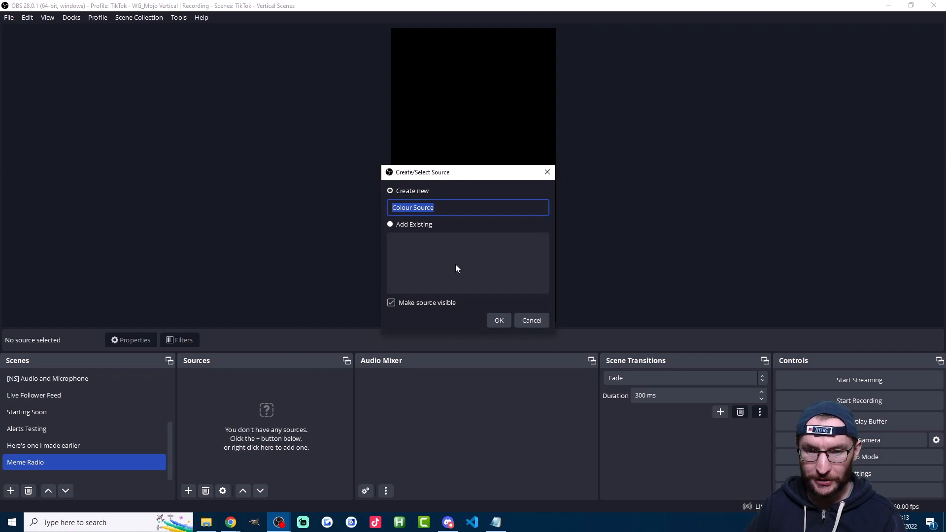
{"action": "left_click", "coordinate": [496, 320]}
{"action": "left_click", "coordinate": [515, 266]}
{"action": "left_click", "coordinate": [358, 184]}
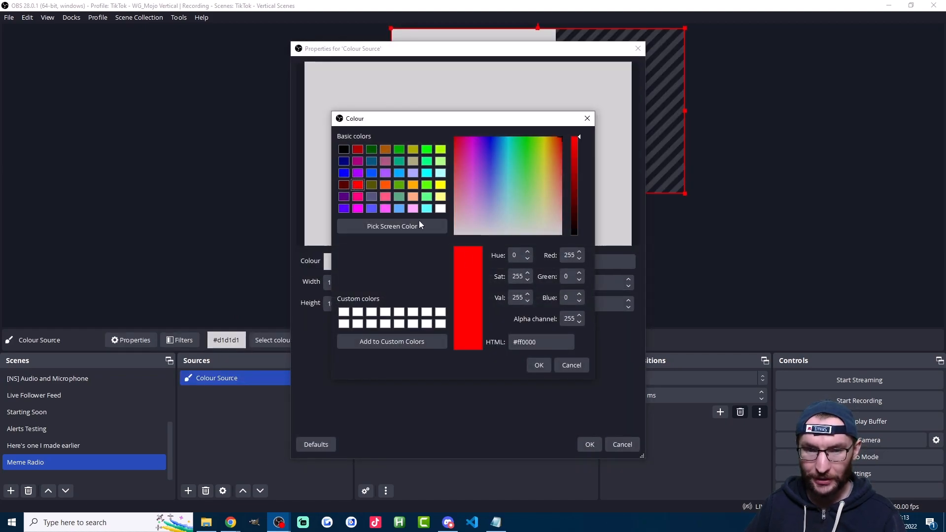
{"action": "left_click", "coordinate": [539, 365]}
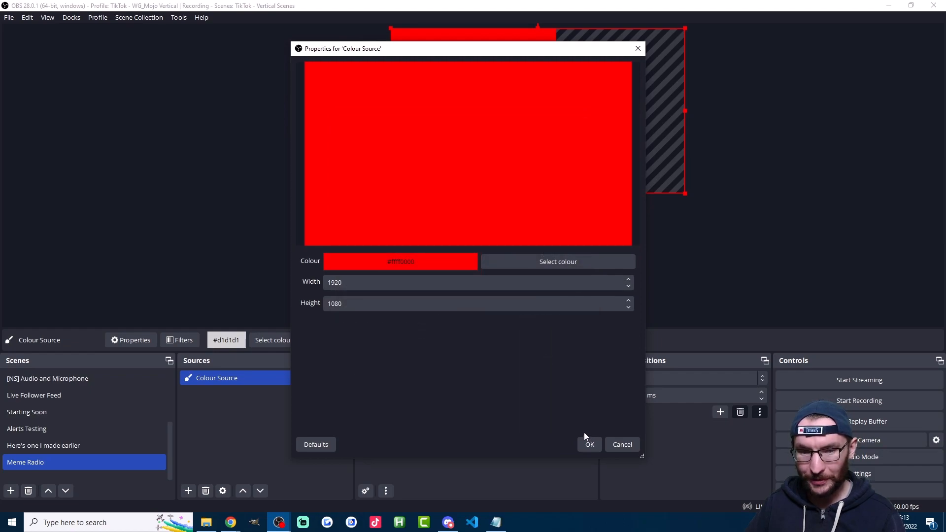
Step: Set the colour source's width to 1080 and height to 1920, and apply its properties
{"action": "left_click_drag", "start_coordinate": [353, 279], "coordinate": [310, 282]}
{"action": "type", "text": "1080"}
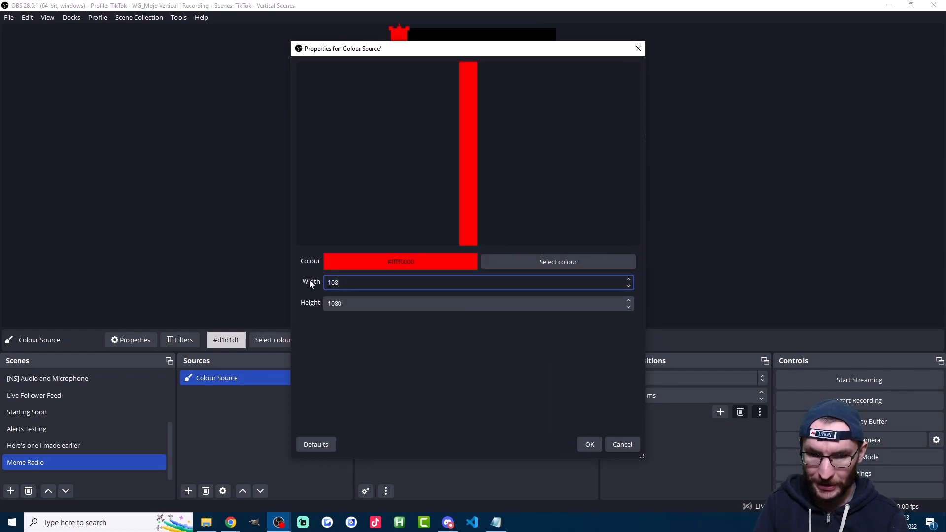
{"action": "key", "text": "Tab"}
{"action": "type", "text": "1920"}
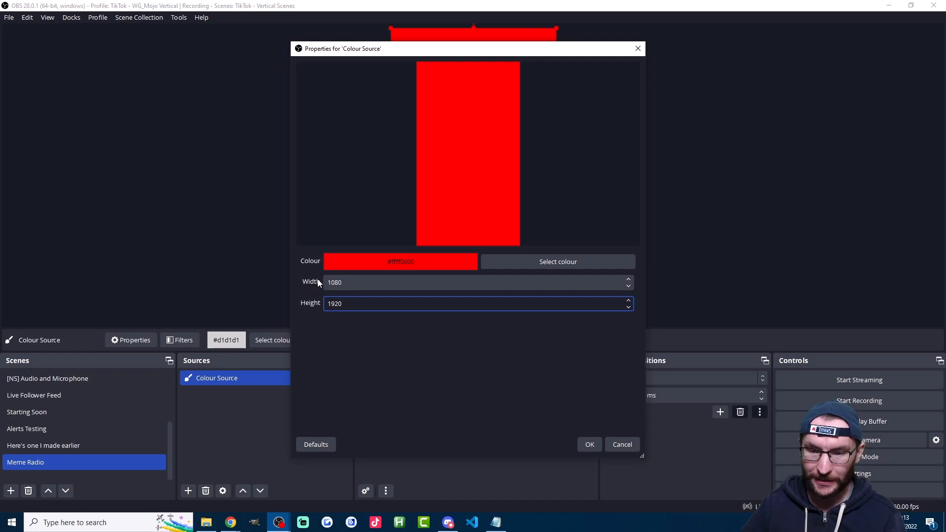
{"action": "left_click", "coordinate": [590, 444]}
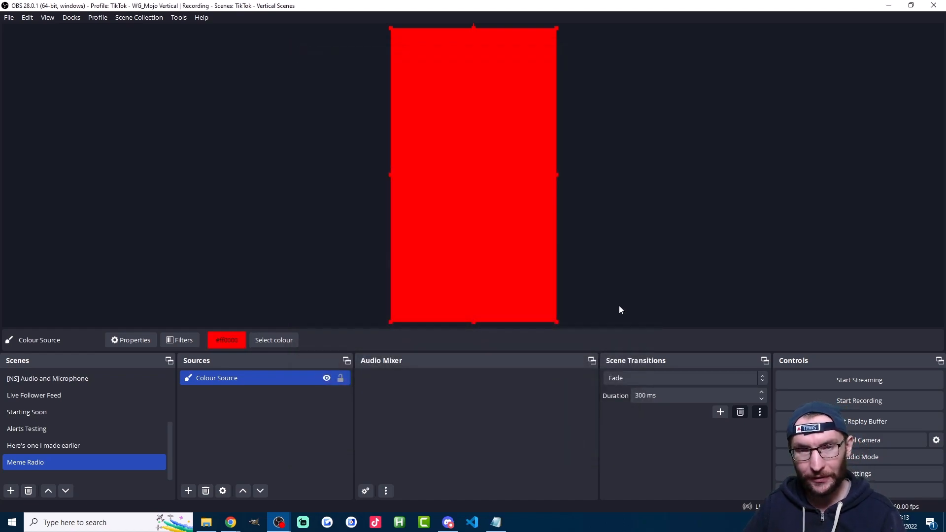
{"action": "left_click", "coordinate": [310, 427]}
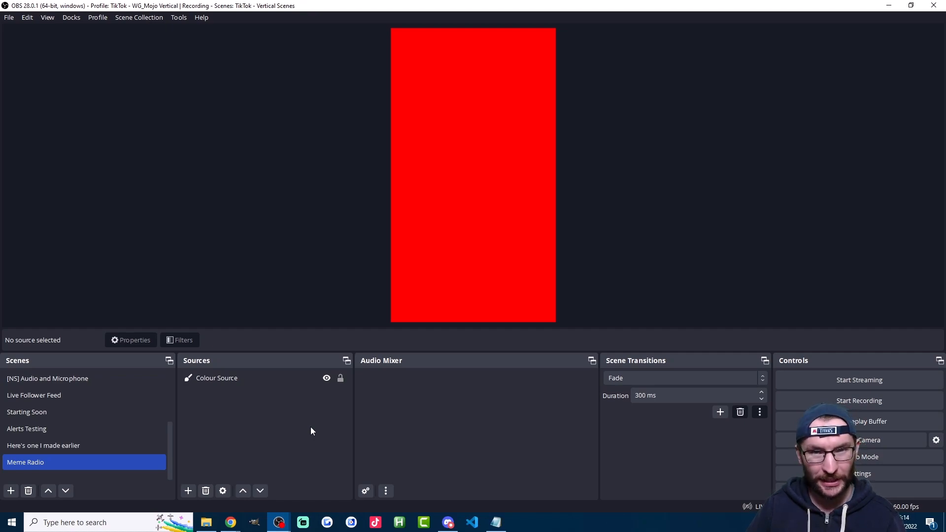
Step: Add a new Image source named "bg image" to the Meme Radio scene
{"action": "left_click", "coordinate": [188, 491]}
{"action": "left_click", "coordinate": [224, 353]}
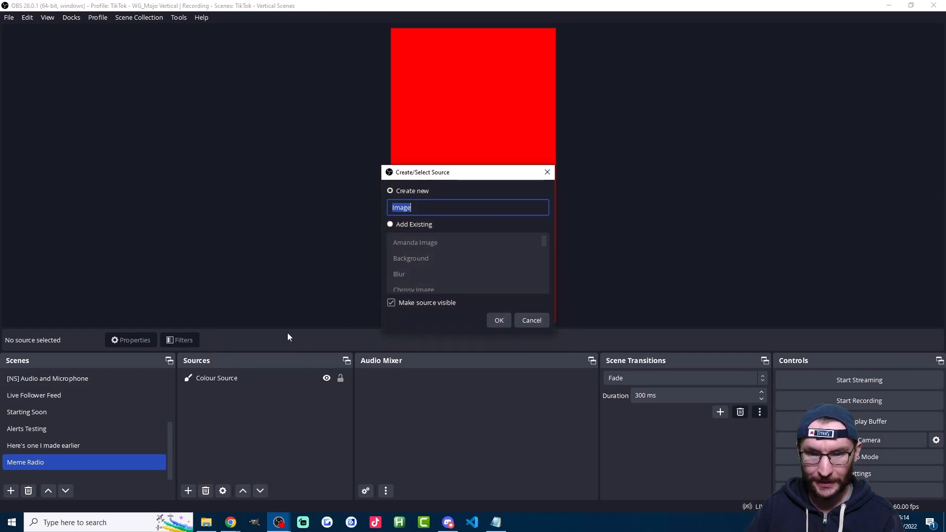
{"action": "type", "text": "bg image"}
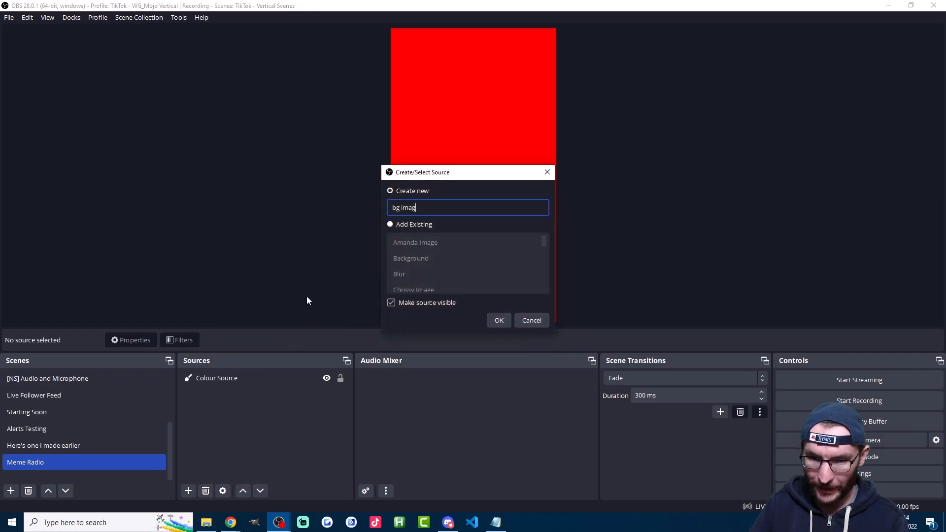
{"action": "left_click", "coordinate": [499, 321]}
Step: Load dark blur.jpg into the bg image source and scale and shift it to cover the whole portrait canvas
{"action": "left_click", "coordinate": [619, 262]}
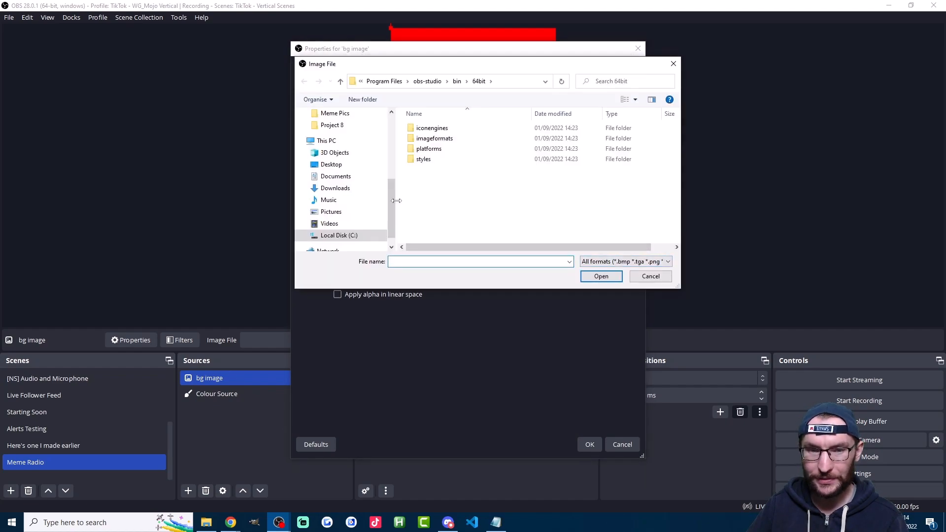
{"action": "double_click", "coordinate": [480, 158]}
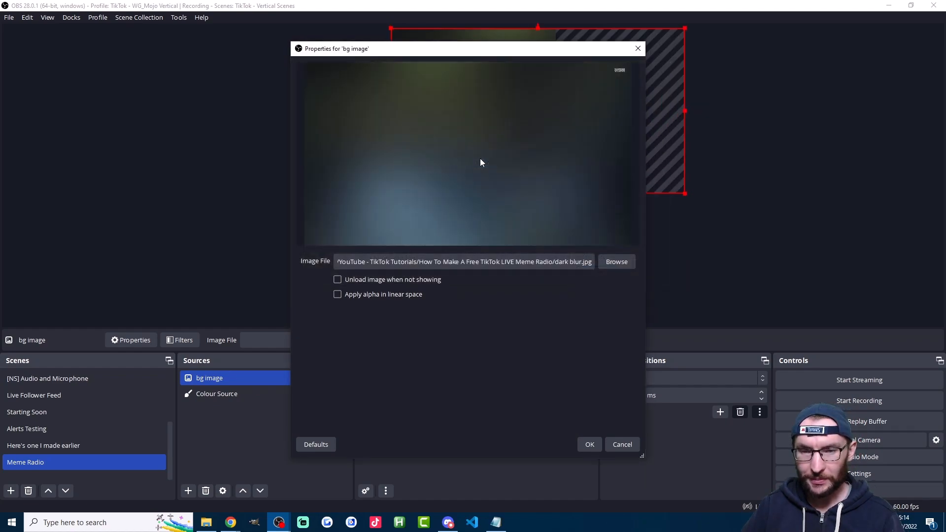
{"action": "left_click", "coordinate": [590, 444]}
{"action": "left_click_drag", "start_coordinate": [536, 192], "coordinate": [553, 322]}
{"action": "left_click_drag", "start_coordinate": [746, 271], "coordinate": [507, 270]}
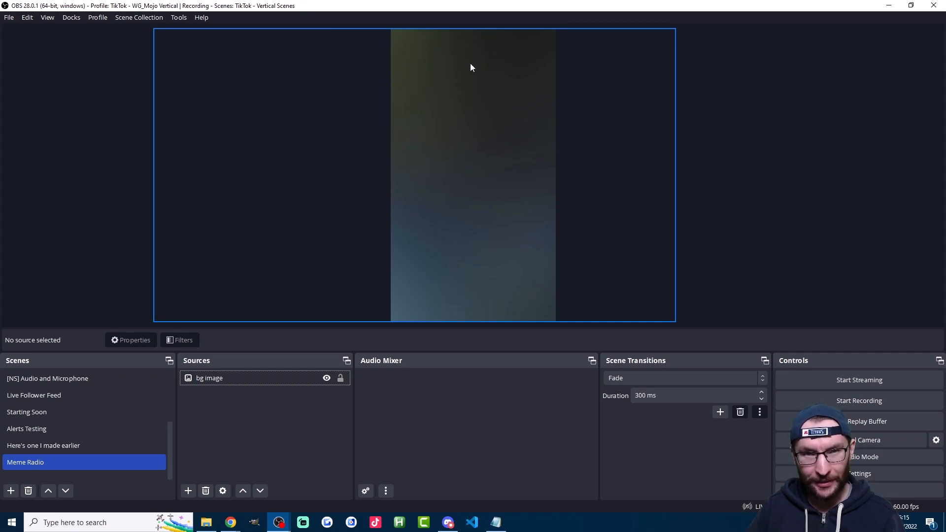
Step: Add a new Text (GDI+) source named "pick your video" to the scene
{"action": "left_click", "coordinate": [189, 492]}
{"action": "left_click", "coordinate": [225, 420]}
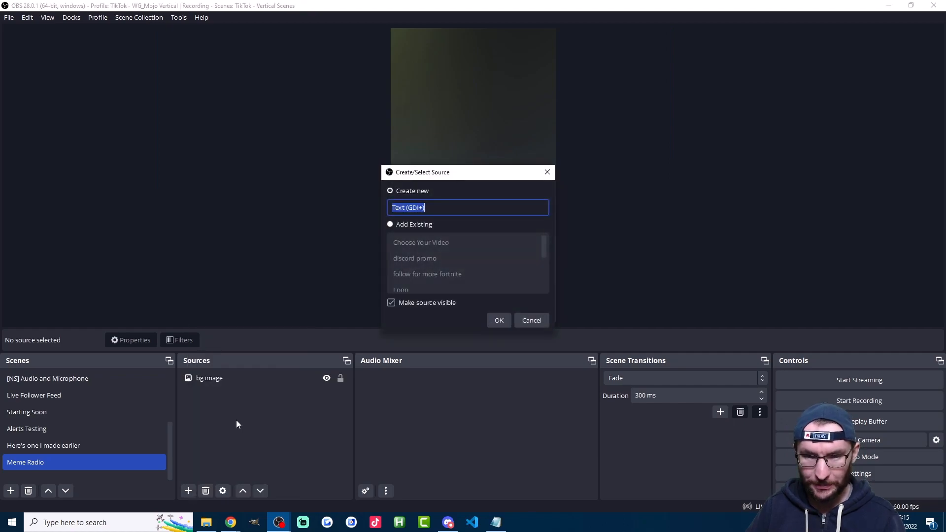
{"action": "type", "text": "pick"}
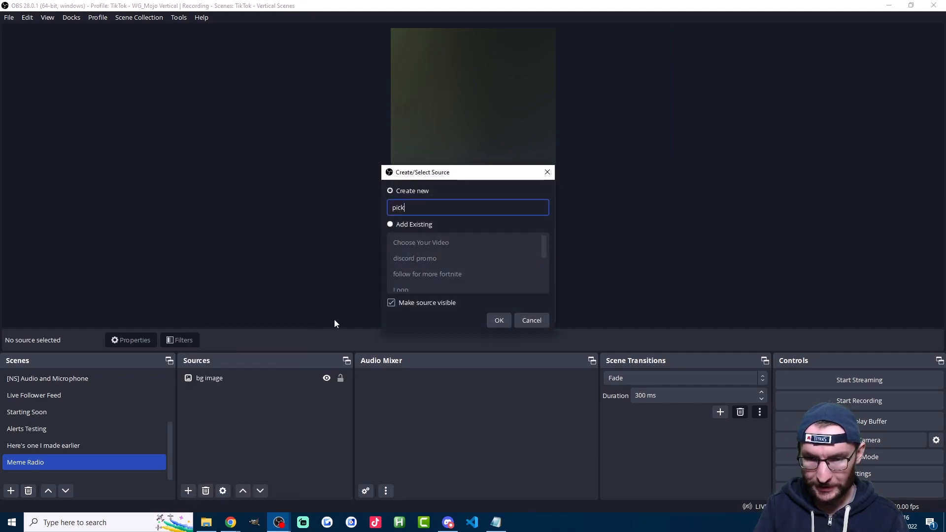
{"action": "type", "text": " your video"}
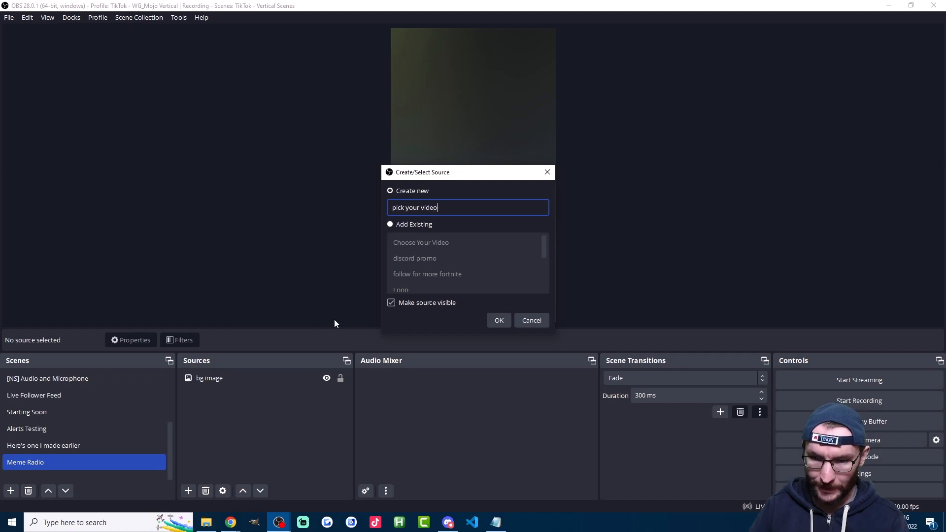
{"action": "left_click", "coordinate": [498, 322]}
Step: Use the Arial Regular font and enter the text "Send a gift below and the video will play"
{"action": "left_click", "coordinate": [479, 300]}
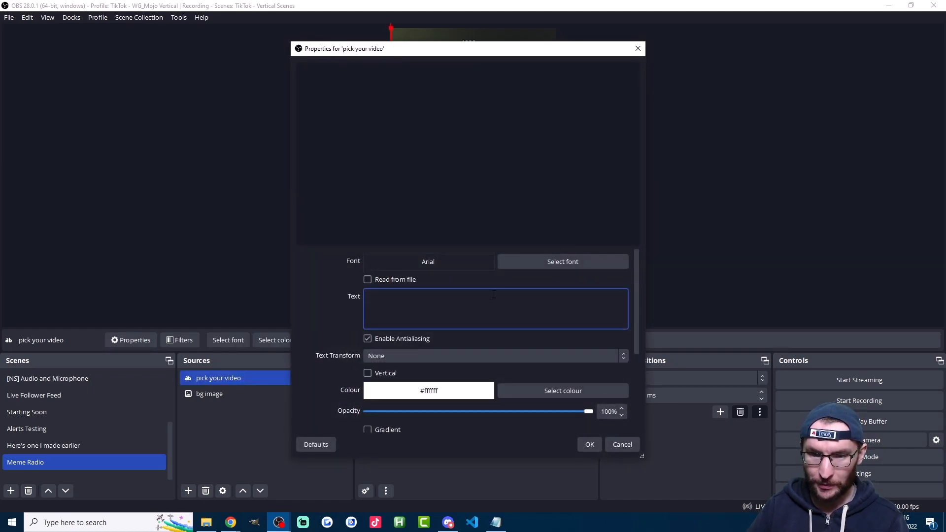
{"action": "left_click", "coordinate": [540, 259]}
{"action": "left_click", "coordinate": [527, 329]}
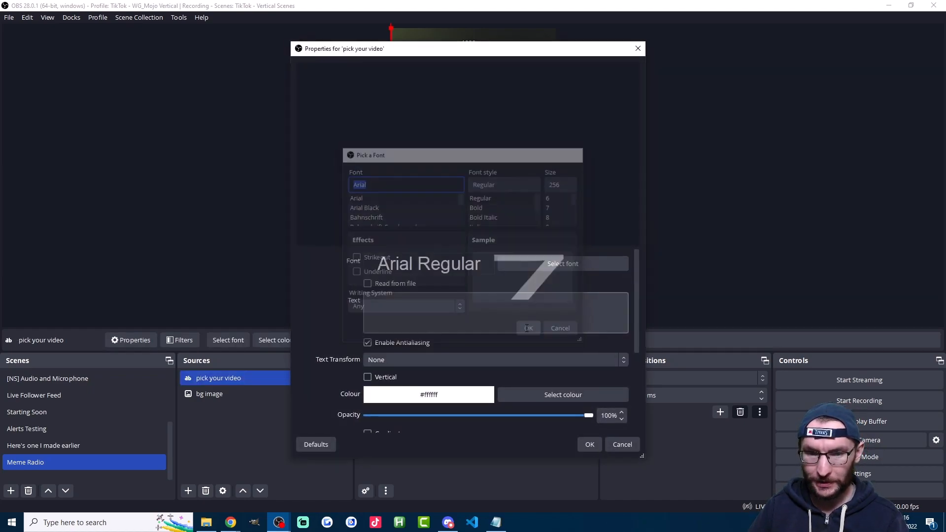
{"action": "type", "text": "Send a gift below and the"}
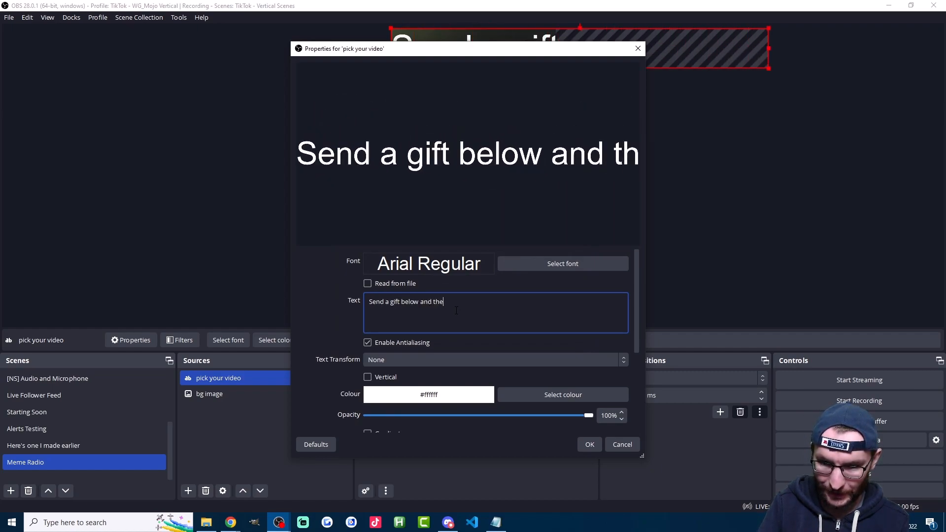
{"action": "type", "text": " video will pla"}
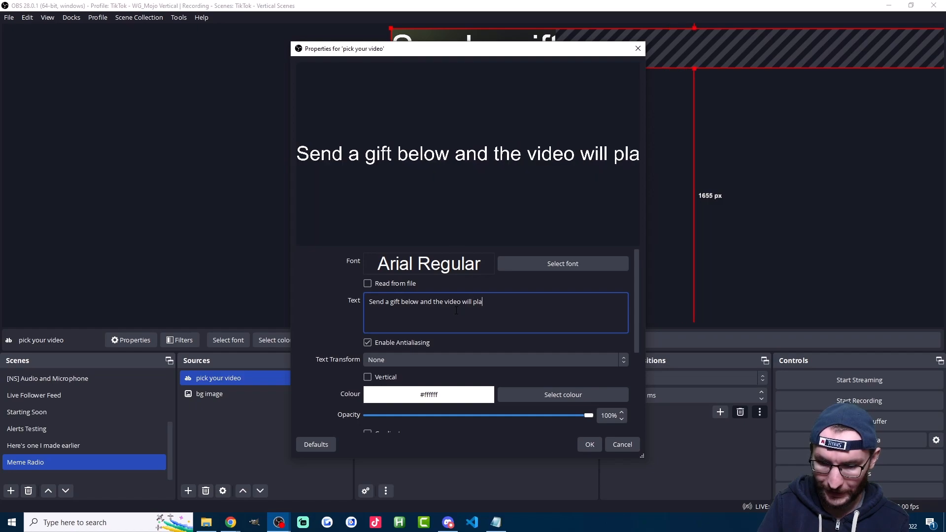
{"action": "type", "text": "y"}
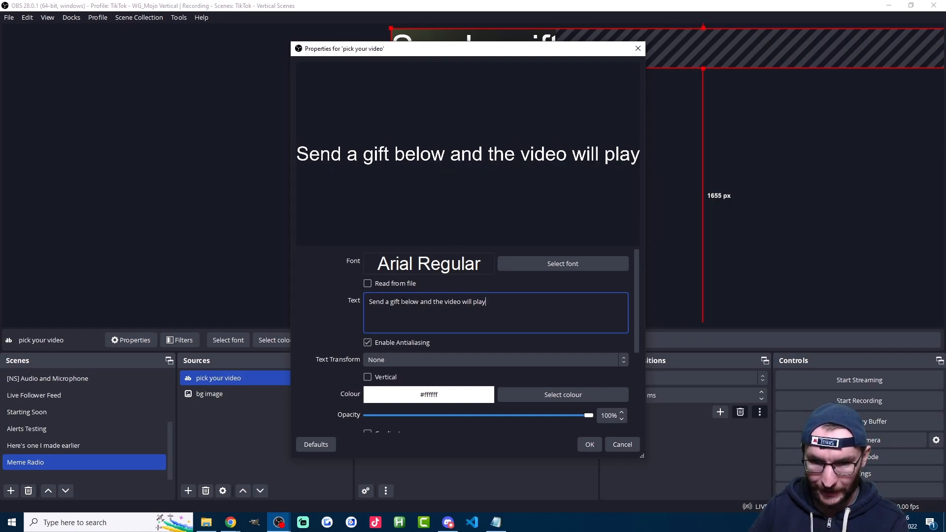
Step: Break the text into three lines: "Send a gift", "below and the" and "video will play"
{"action": "left_click", "coordinate": [402, 301]}
{"action": "key", "text": "BackSpace"}
{"action": "key", "text": "Return"}
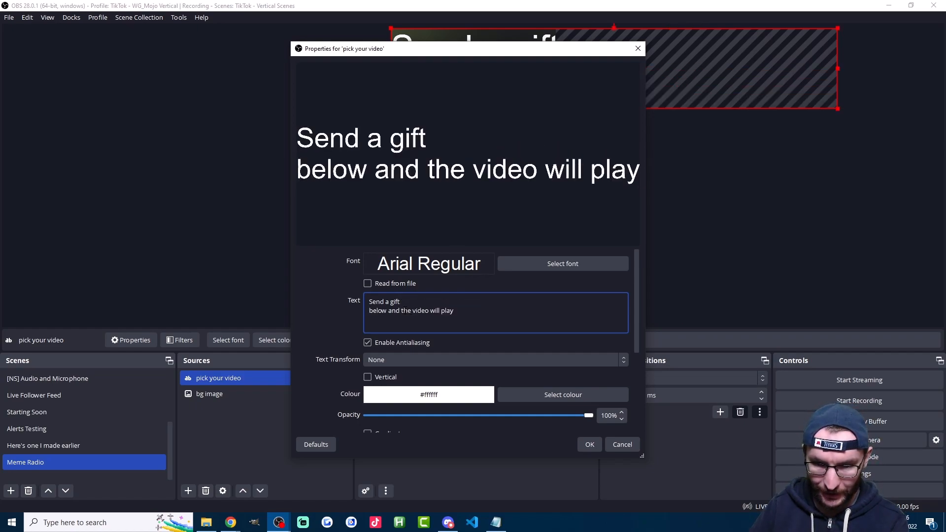
{"action": "left_click", "coordinate": [418, 310]}
{"action": "key", "text": "BackSpace"}
{"action": "key", "text": "Return"}
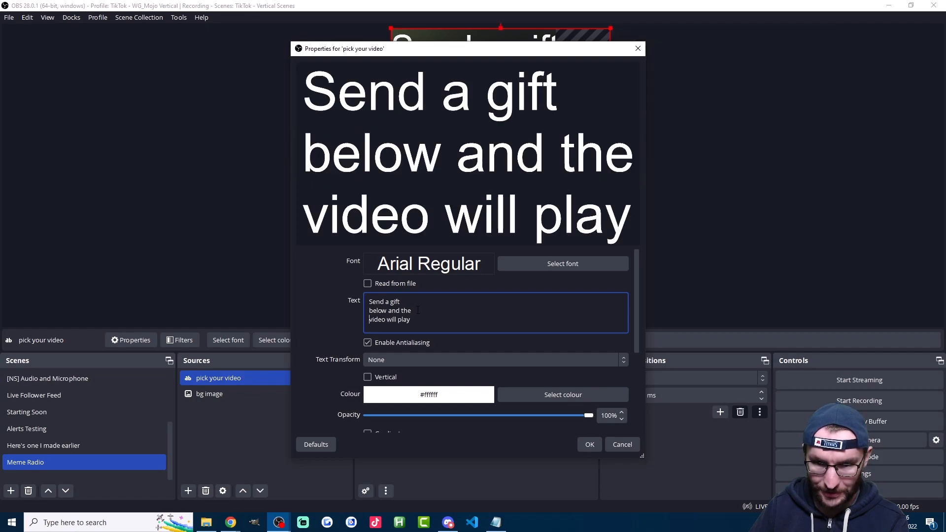
Step: Set the text's alignment to Centre and apply the source's properties
{"action": "scroll", "coordinate": [351, 310], "scroll_direction": "down", "scroll_amount": 5}
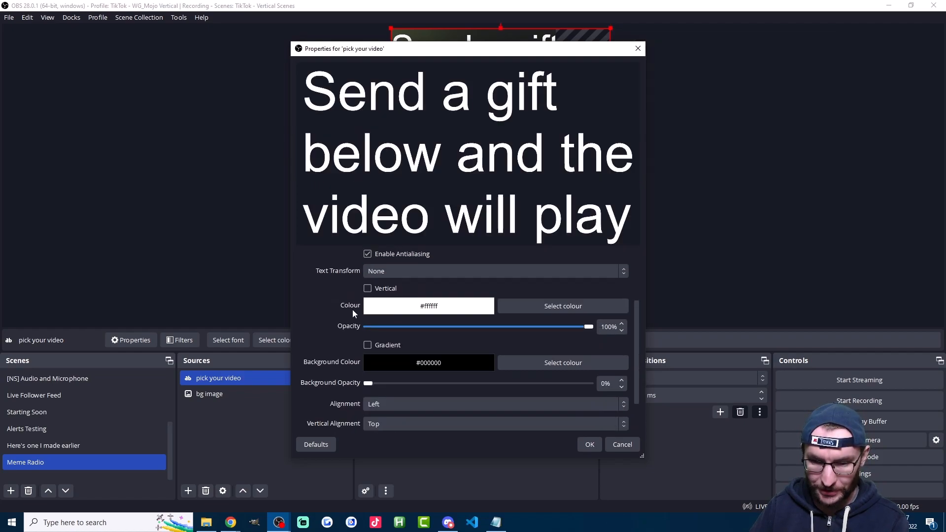
{"action": "left_click", "coordinate": [380, 356]}
{"action": "left_click", "coordinate": [379, 376]}
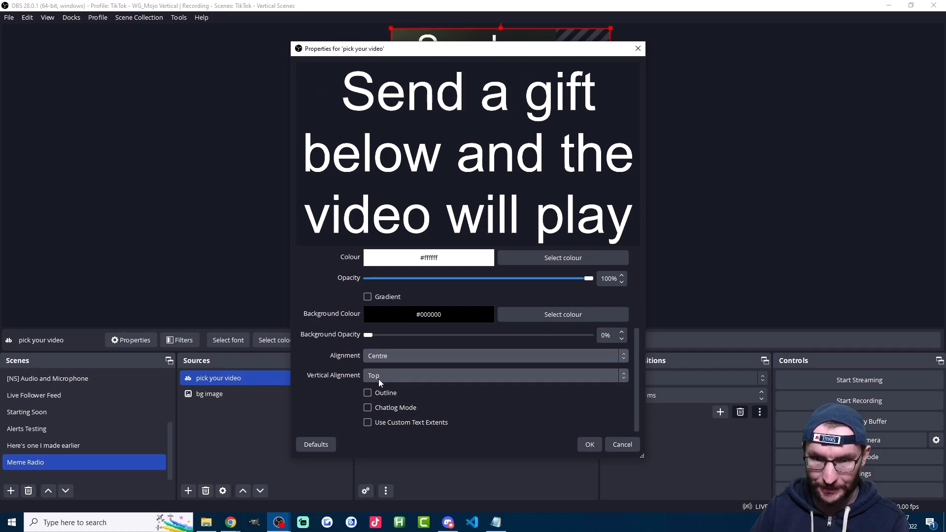
{"action": "left_click", "coordinate": [589, 446]}
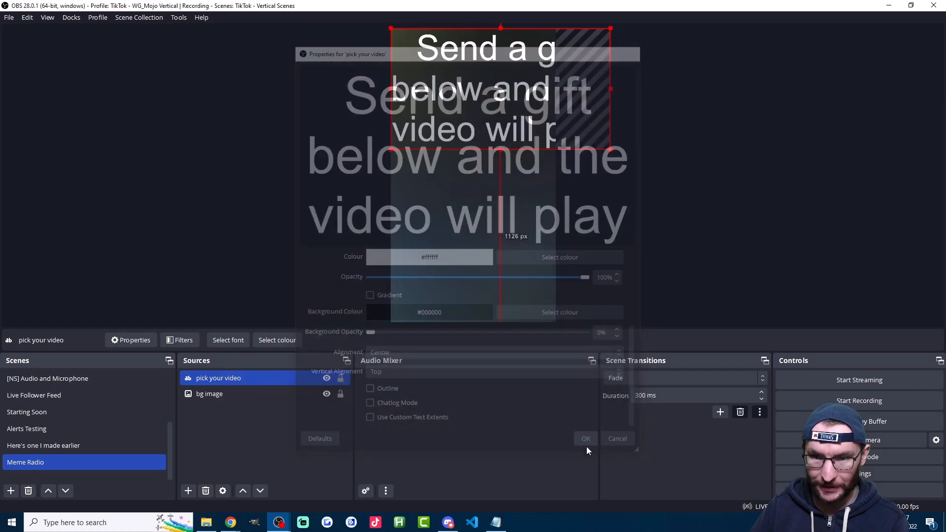
Step: Shrink the gift instruction text, place it about 95 px below the canvas's upper edge and centre it horizontally
{"action": "left_click_drag", "start_coordinate": [499, 149], "coordinate": [450, 71]}
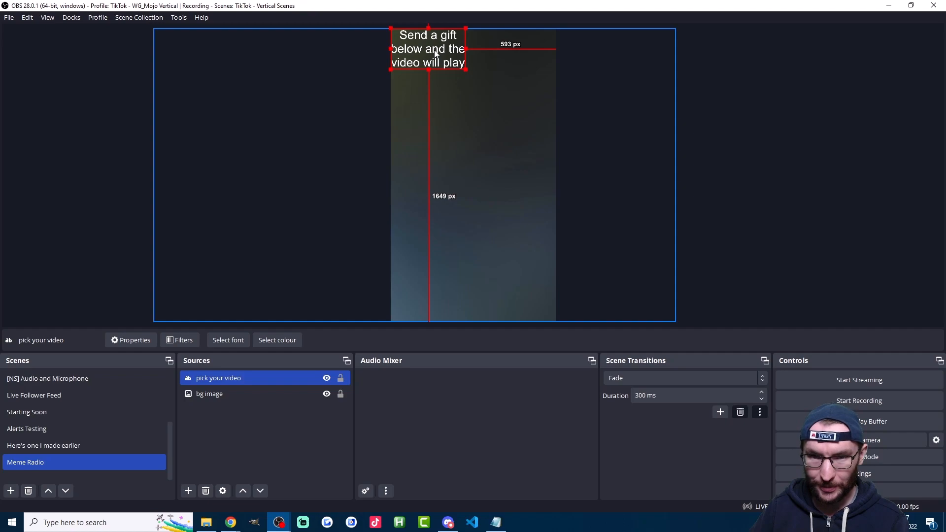
{"action": "left_click_drag", "start_coordinate": [435, 52], "coordinate": [475, 64]}
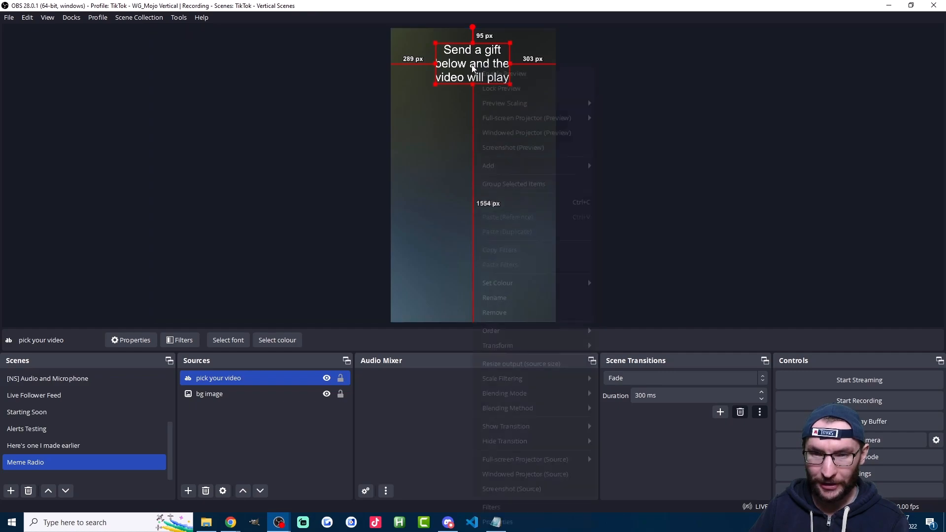
{"action": "mouse_move", "coordinate": [541, 345]}
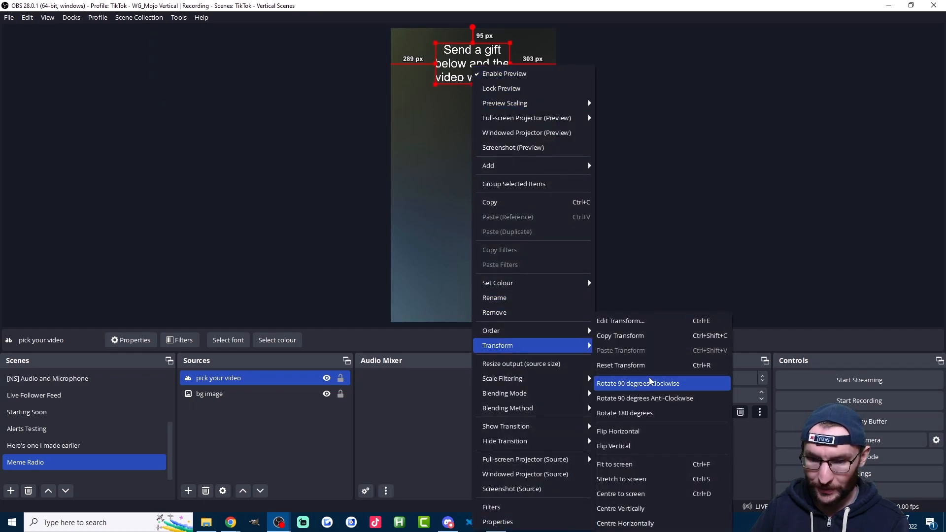
{"action": "left_click", "coordinate": [639, 524]}
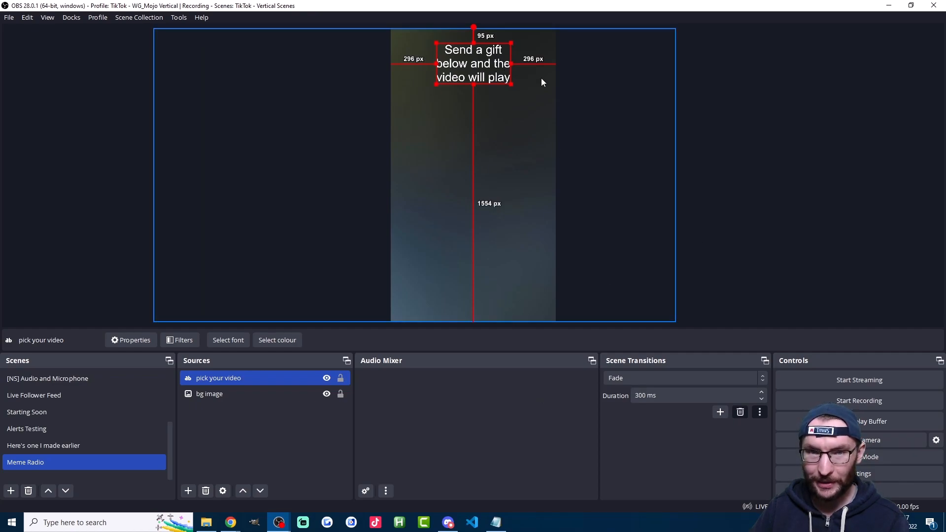
{"action": "left_click", "coordinate": [584, 129]}
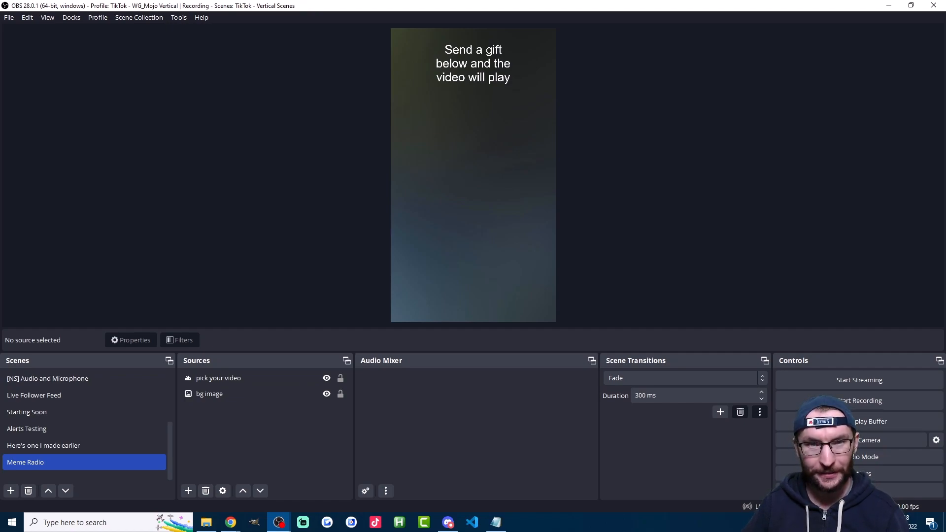
Step: Search for the snipping tool and look over the thumbnails in the Meme Pics folder
{"action": "left_click", "coordinate": [98, 522]}
{"action": "type", "text": "snipping"}
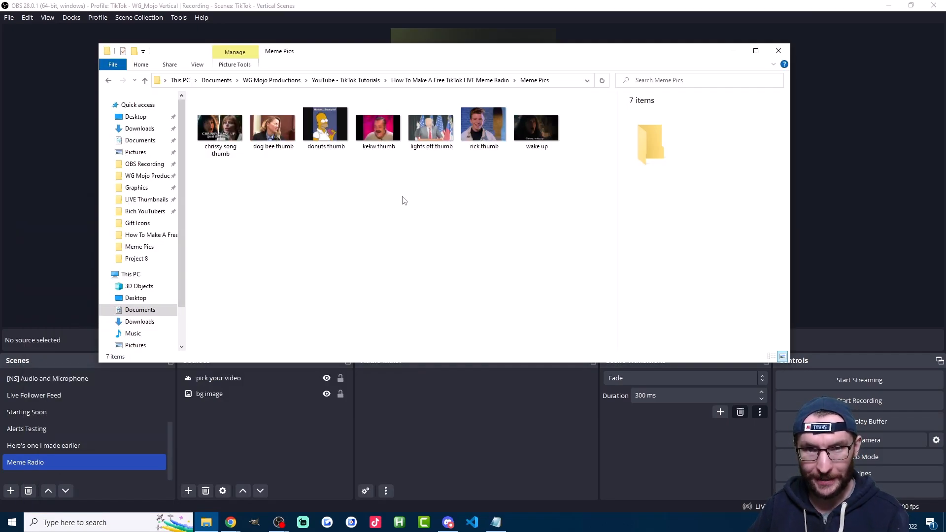
{"action": "left_click", "coordinate": [356, 437]}
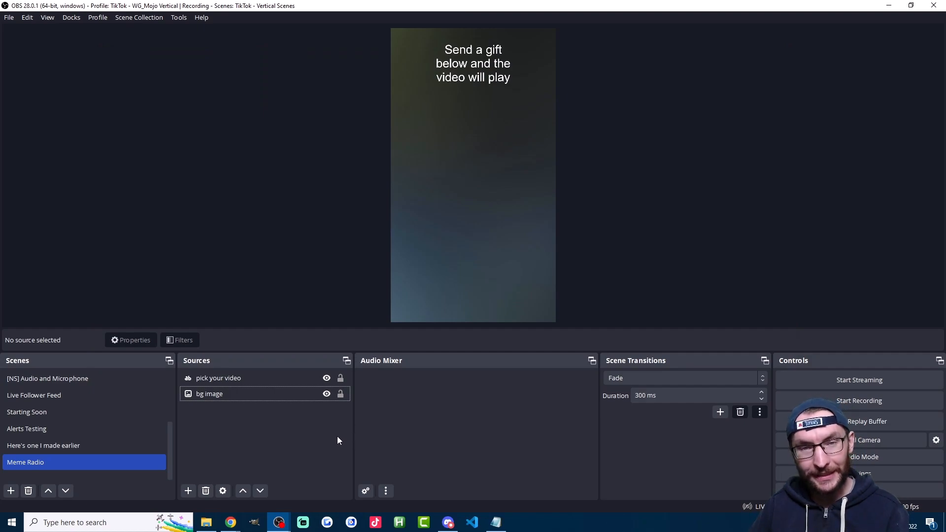
Step: Add a new Image source named "Trump img" using the "lights off thumb" picture from the Meme Pics folder
{"action": "left_click", "coordinate": [187, 491]}
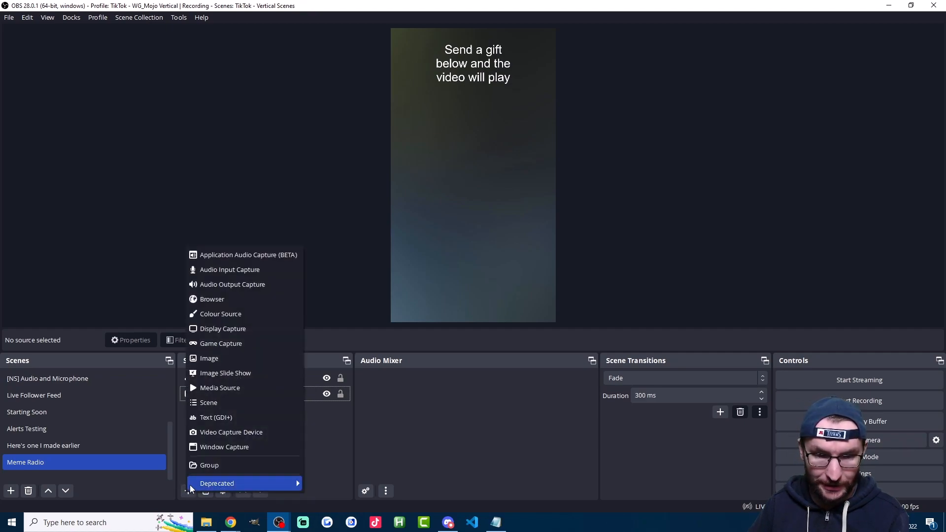
{"action": "left_click", "coordinate": [208, 362]}
{"action": "type", "text": "Trump img"}
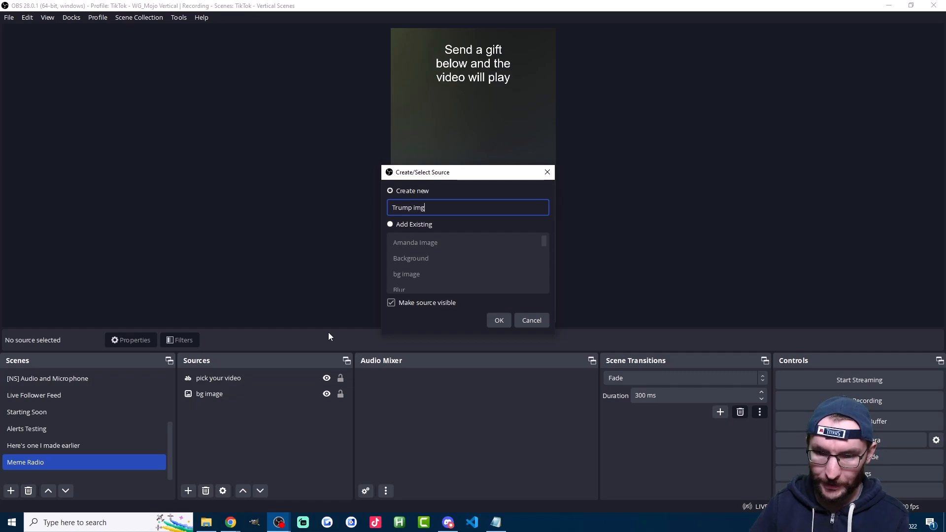
{"action": "left_click", "coordinate": [501, 320]}
{"action": "left_click", "coordinate": [638, 274]}
{"action": "double_click", "coordinate": [429, 146]}
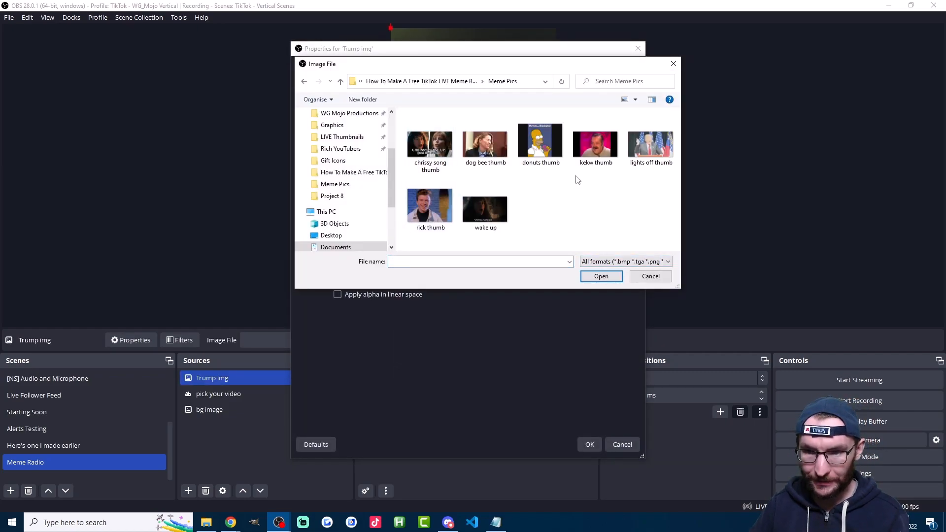
{"action": "double_click", "coordinate": [650, 144]}
{"action": "left_click", "coordinate": [591, 444]}
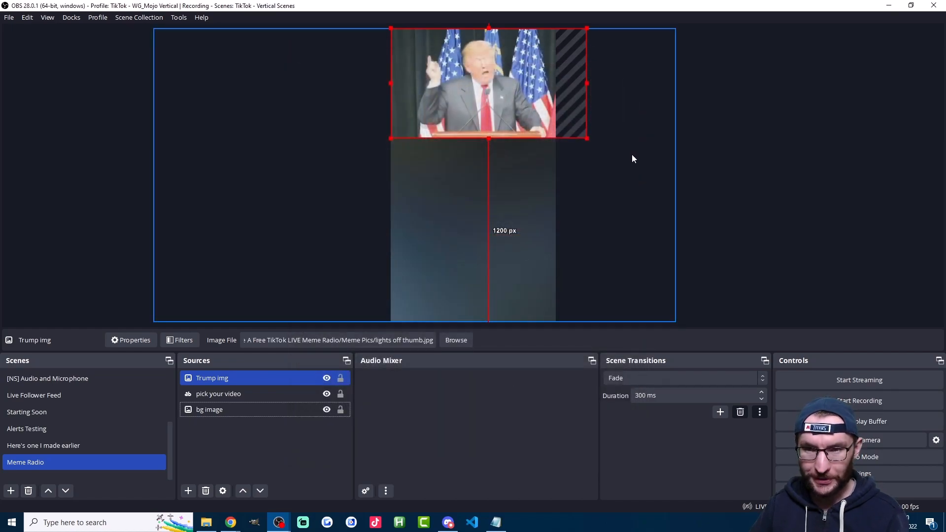
Step: Lock the "pick your video" and "bg image" sources and move the Trump image below the instruction text
{"action": "left_click", "coordinate": [340, 394]}
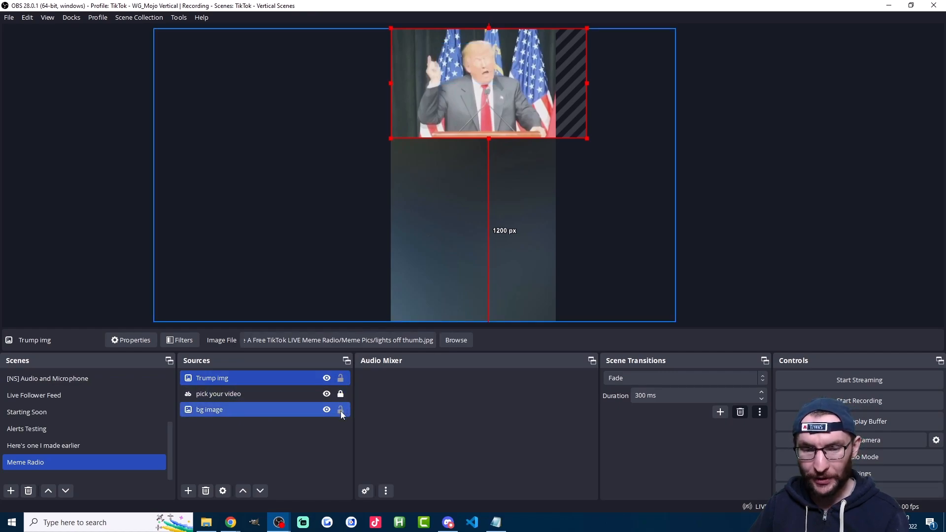
{"action": "left_click", "coordinate": [340, 410]}
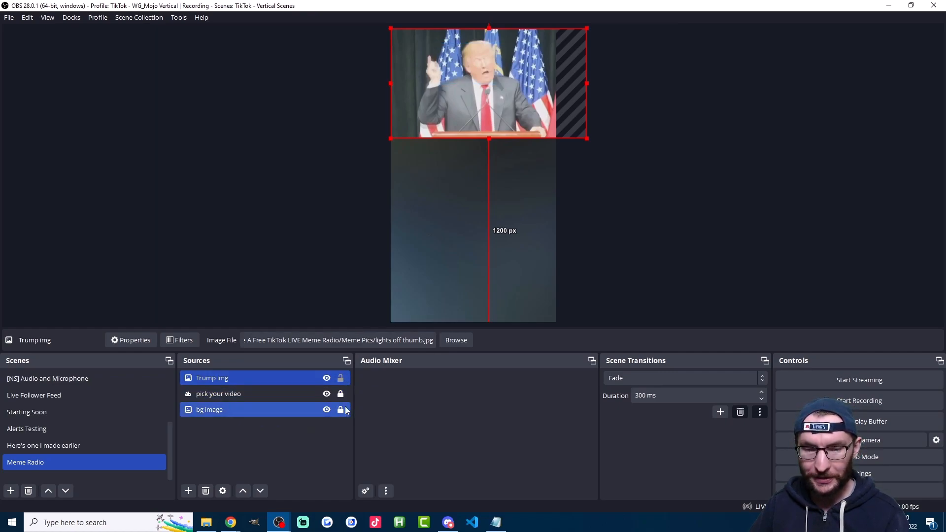
{"action": "left_click_drag", "start_coordinate": [485, 92], "coordinate": [472, 160]}
{"action": "left_click_drag", "start_coordinate": [473, 161], "coordinate": [471, 164]}
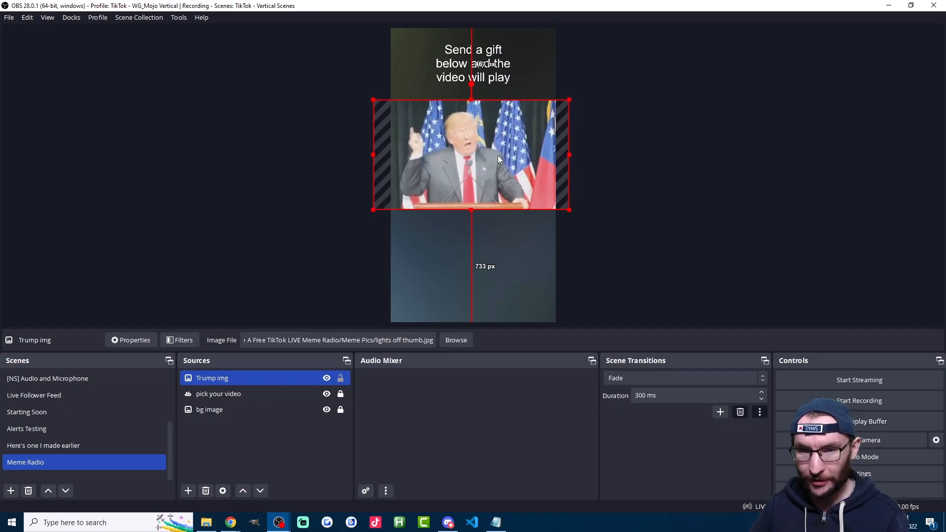
Step: Crop both sides of the Trump image so it fits within the canvas width
{"action": "key", "text": "alt"}
{"action": "left_click_drag", "start_coordinate": [567, 154], "coordinate": [532, 155]}
{"action": "left_click_drag", "start_coordinate": [373, 155], "coordinate": [411, 154]}
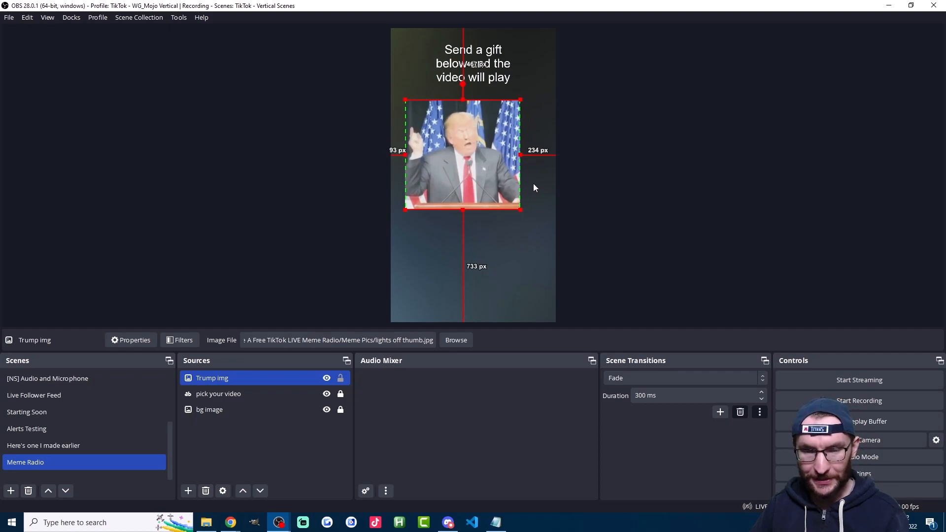
{"action": "left_click", "coordinate": [528, 185]}
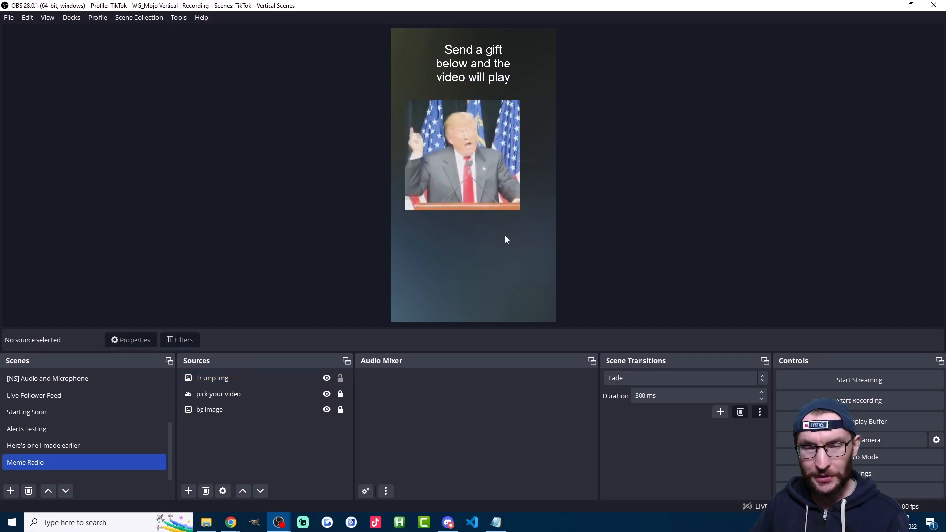
Step: Set the preview scaling to Canvas (1080x1920)
{"action": "right_click", "coordinate": [471, 245]}
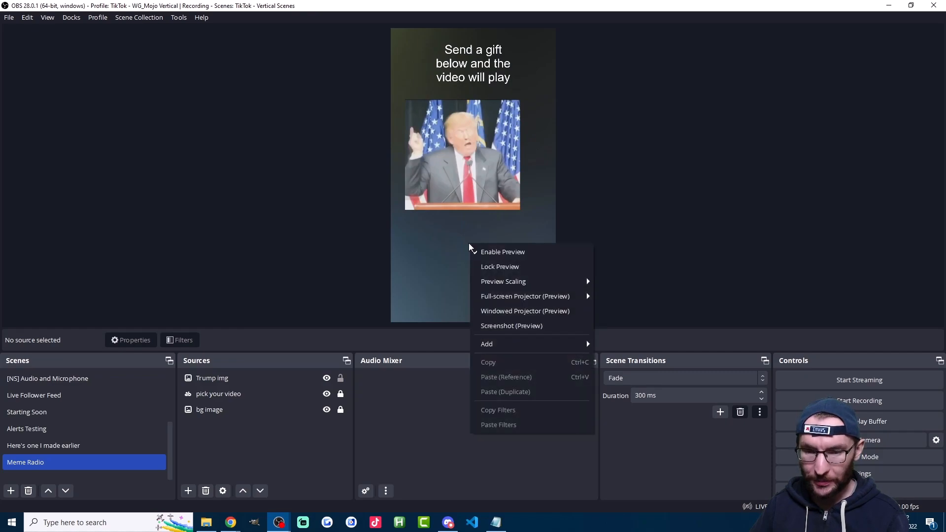
{"action": "mouse_move", "coordinate": [512, 281]}
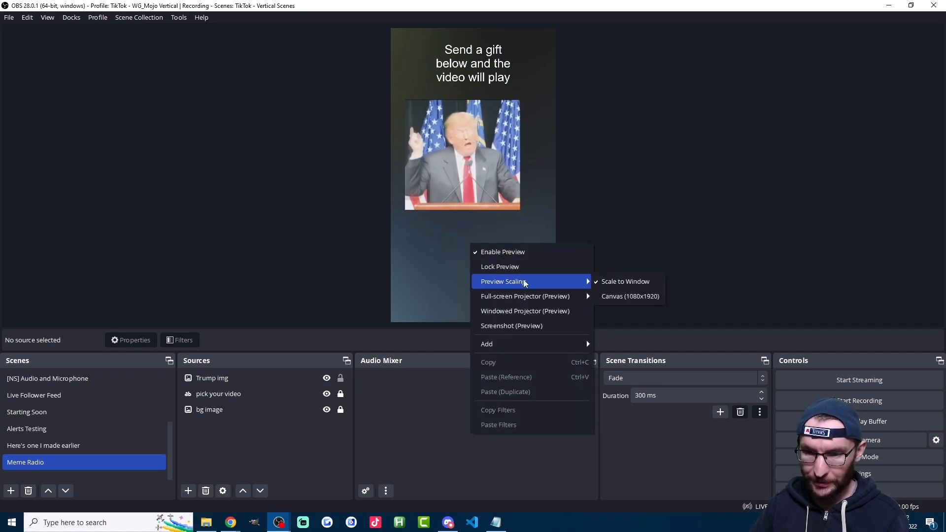
{"action": "left_click", "coordinate": [625, 296]}
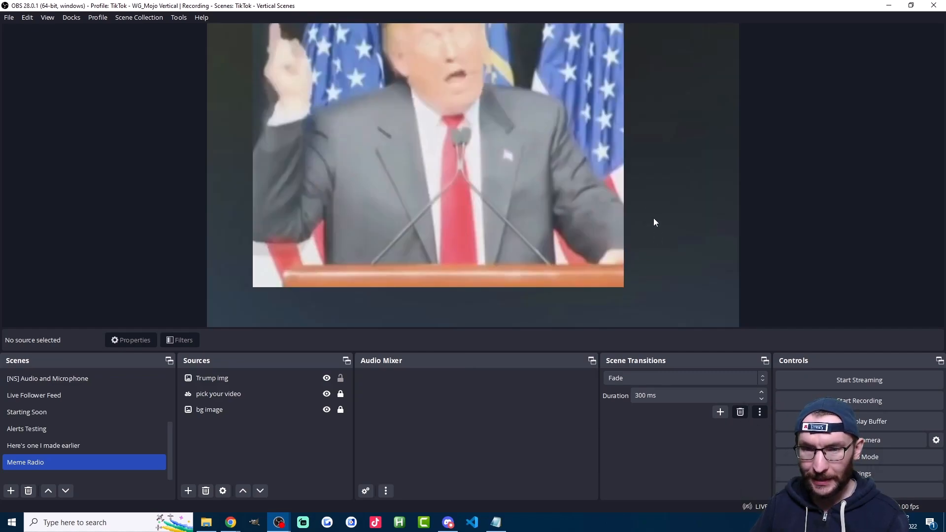
Step: Shrink the Trump image and place it below the text, about 108 px from the canvas's left edge and 432 px from its upper edge
{"action": "key", "text": "space"}
{"action": "left_click_drag", "start_coordinate": [643, 125], "coordinate": [646, 226]}
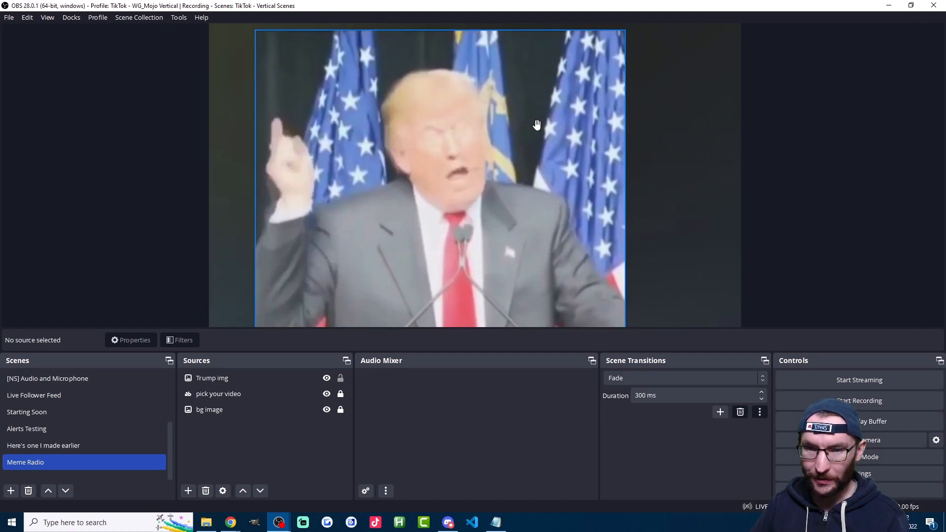
{"action": "left_click_drag", "start_coordinate": [524, 73], "coordinate": [538, 192]}
{"action": "left_click_drag", "start_coordinate": [499, 114], "coordinate": [515, 173]}
{"action": "left_click_drag", "start_coordinate": [553, 248], "coordinate": [545, 177]}
{"action": "left_click_drag", "start_coordinate": [588, 230], "coordinate": [562, 291]}
{"action": "left_click", "coordinate": [603, 94]}
{"action": "left_click_drag", "start_coordinate": [609, 87], "coordinate": [448, 238]}
{"action": "left_click_drag", "start_coordinate": [391, 271], "coordinate": [398, 83]}
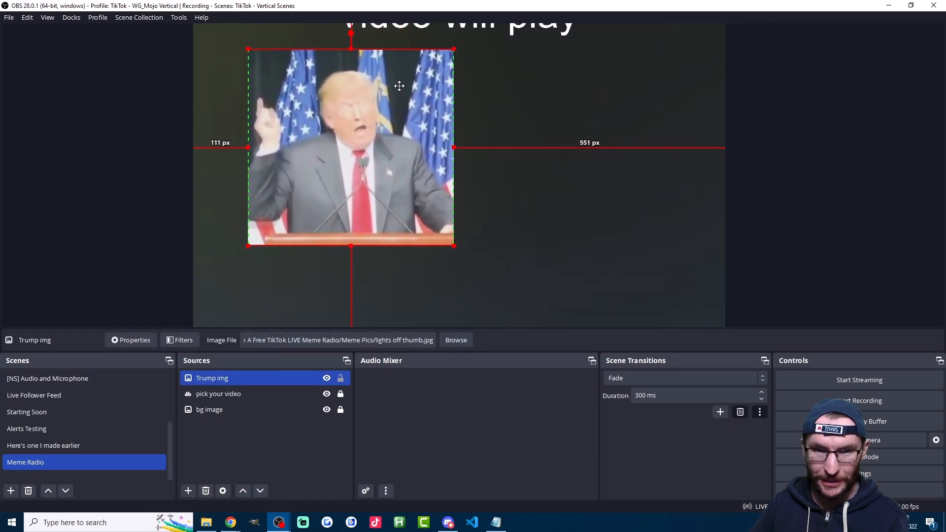
{"action": "left_click_drag", "start_coordinate": [524, 87], "coordinate": [535, 174]}
{"action": "left_click_drag", "start_coordinate": [390, 167], "coordinate": [390, 187]}
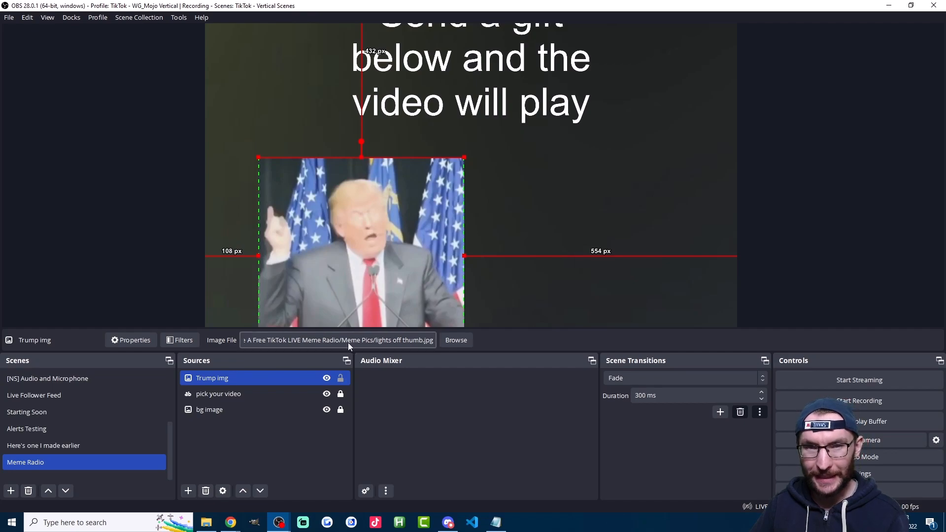
Step: Add the existing "Train Gift" image source to the scene
{"action": "left_click", "coordinate": [186, 490]}
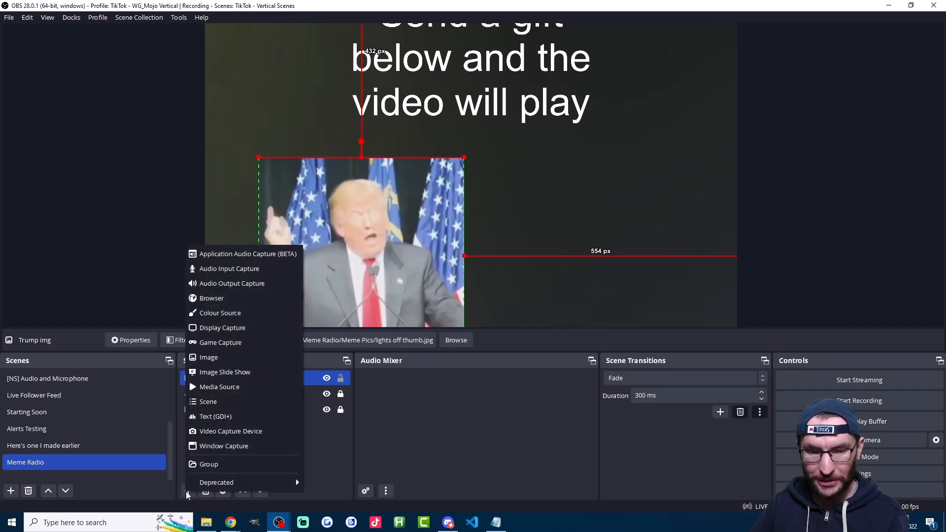
{"action": "left_click", "coordinate": [223, 361]}
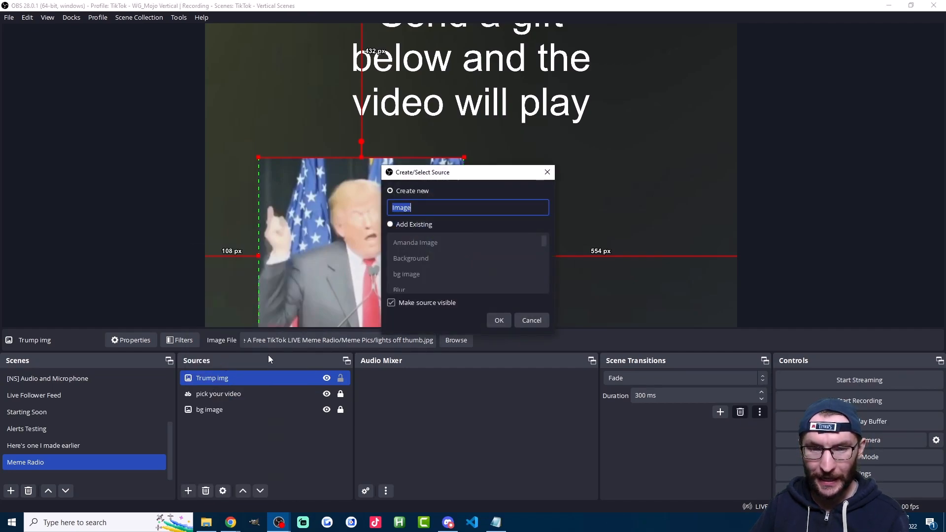
{"action": "left_click", "coordinate": [390, 225]}
{"action": "left_click", "coordinate": [437, 260]}
{"action": "left_click_drag", "start_coordinate": [544, 242], "coordinate": [545, 277]}
{"action": "left_click", "coordinate": [424, 274]}
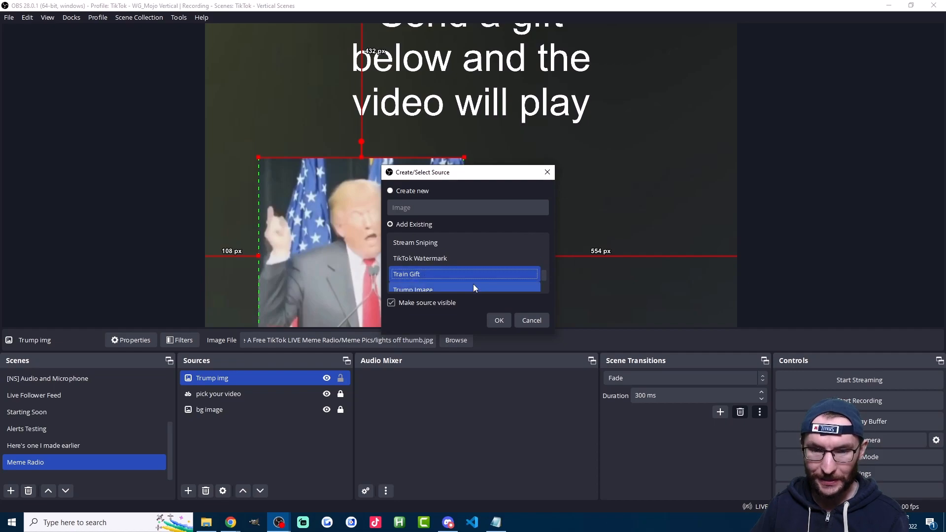
{"action": "left_click", "coordinate": [499, 320]}
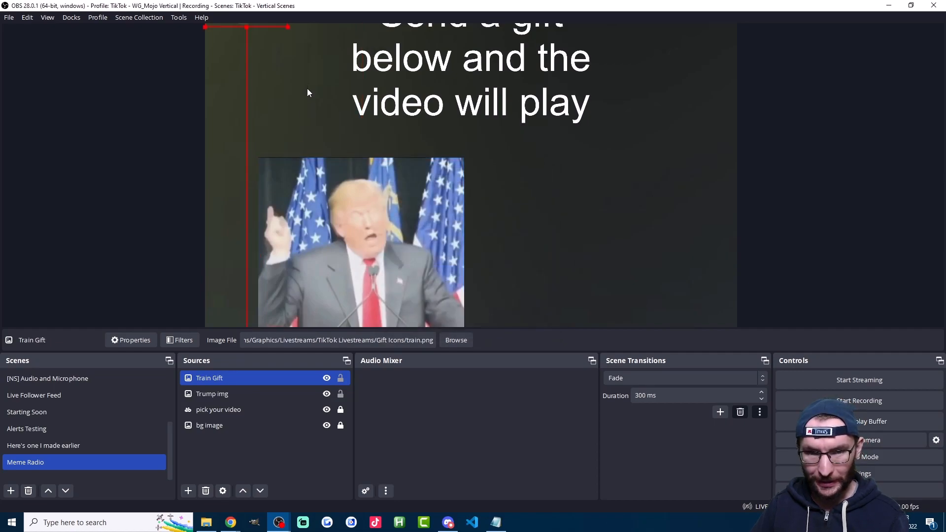
Step: Place the train gift icon over the middle of the Trump image's lower edge
{"action": "left_click_drag", "start_coordinate": [292, 75], "coordinate": [319, 127]}
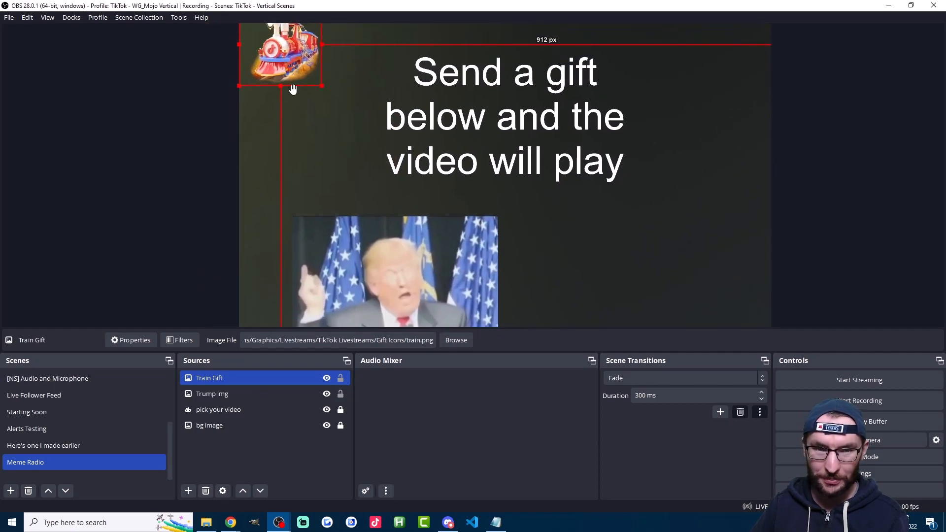
{"action": "left_click_drag", "start_coordinate": [283, 58], "coordinate": [403, 325]}
{"action": "left_click_drag", "start_coordinate": [542, 276], "coordinate": [531, 130]}
{"action": "left_click_drag", "start_coordinate": [395, 180], "coordinate": [387, 259]}
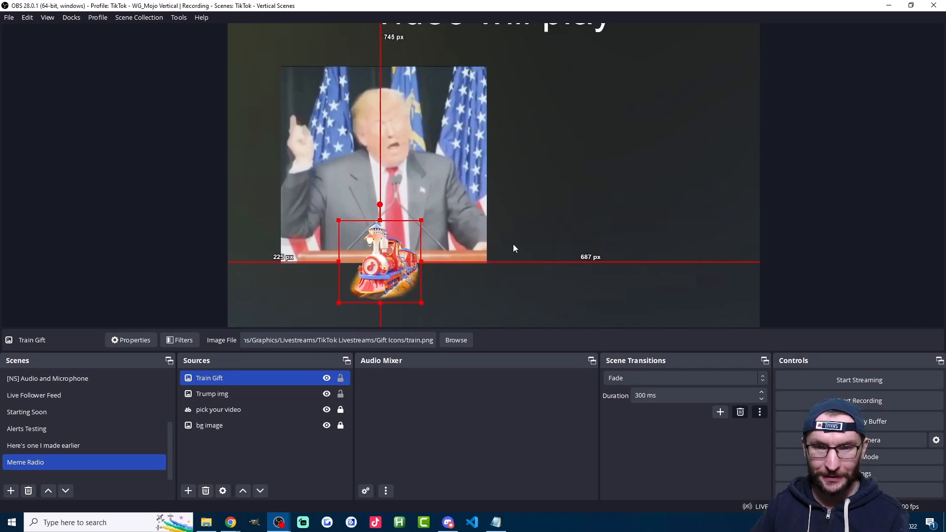
{"action": "left_click", "coordinate": [537, 222]}
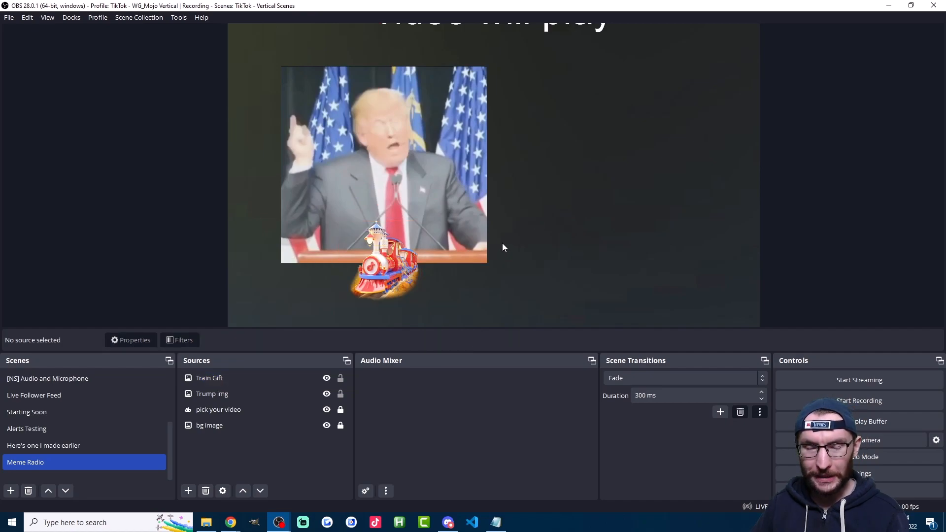
Step: Group the "Train Gift" and "Trump img" sources, keeping the default group name
{"action": "left_click_drag", "start_coordinate": [261, 59], "coordinate": [498, 304]}
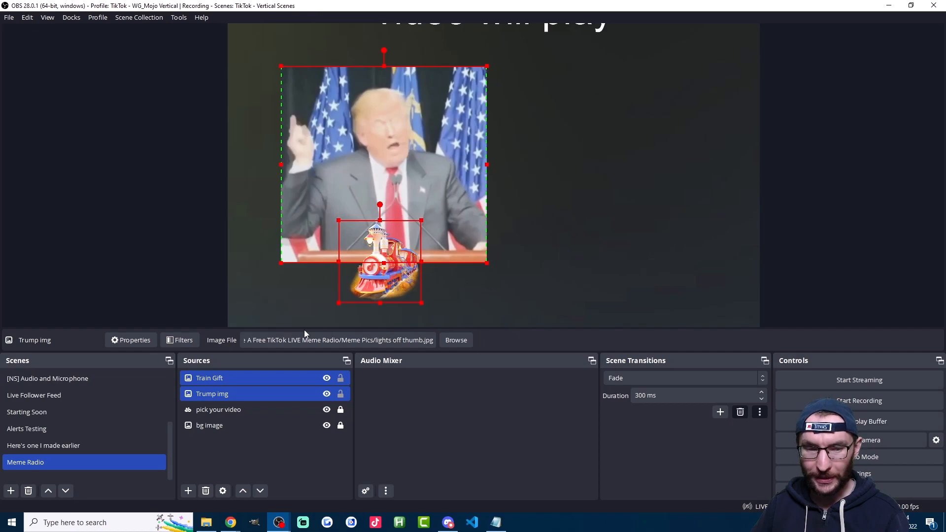
{"action": "right_click", "coordinate": [225, 379]}
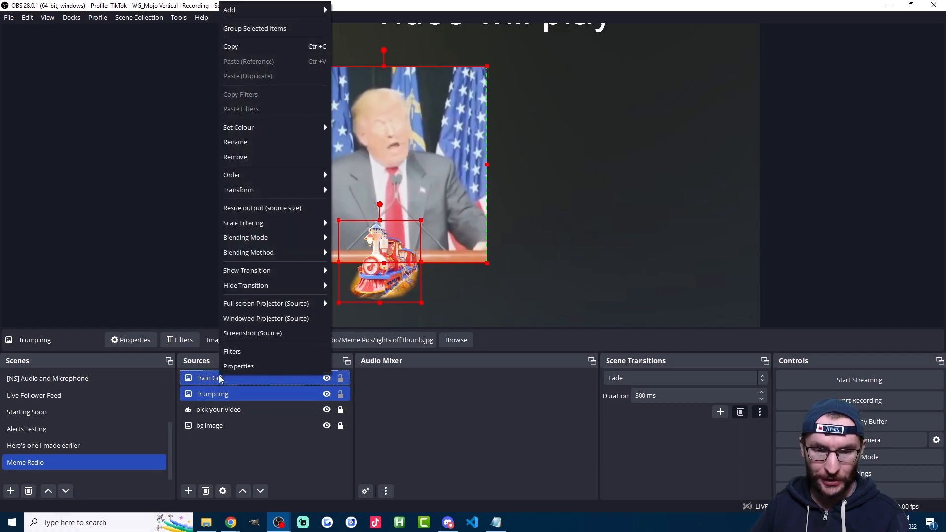
{"action": "left_click", "coordinate": [247, 30]}
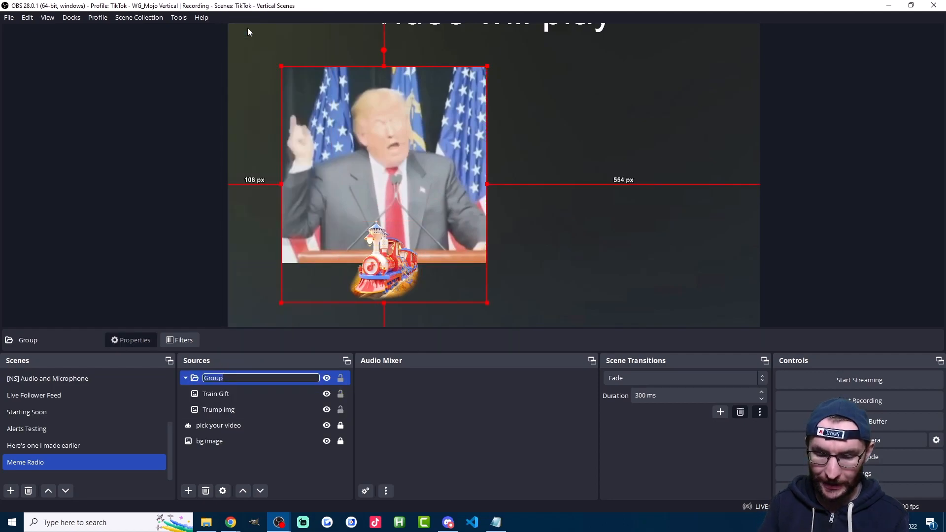
{"action": "left_click", "coordinate": [292, 257]}
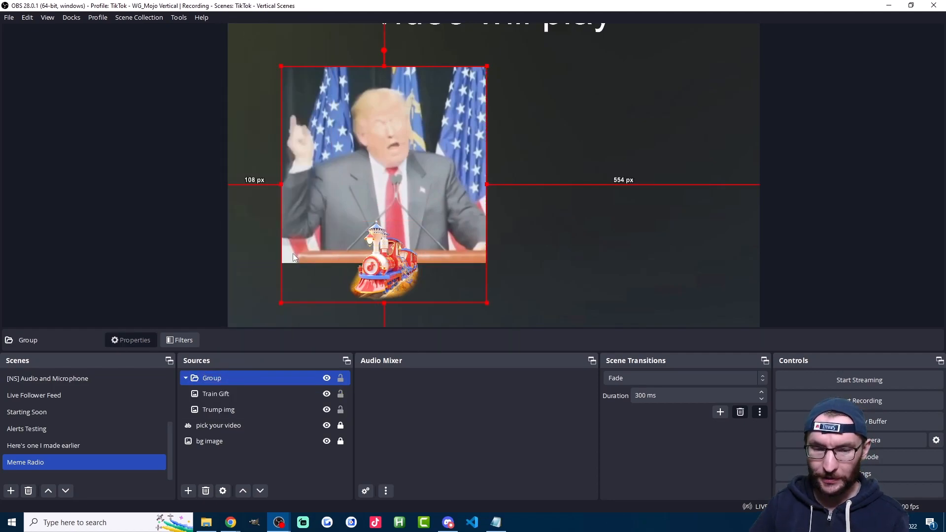
Step: Lock both images inside the group and move the whole group to about 156 px from the canvas's left edge
{"action": "left_click", "coordinate": [341, 393]}
{"action": "left_click", "coordinate": [340, 409]}
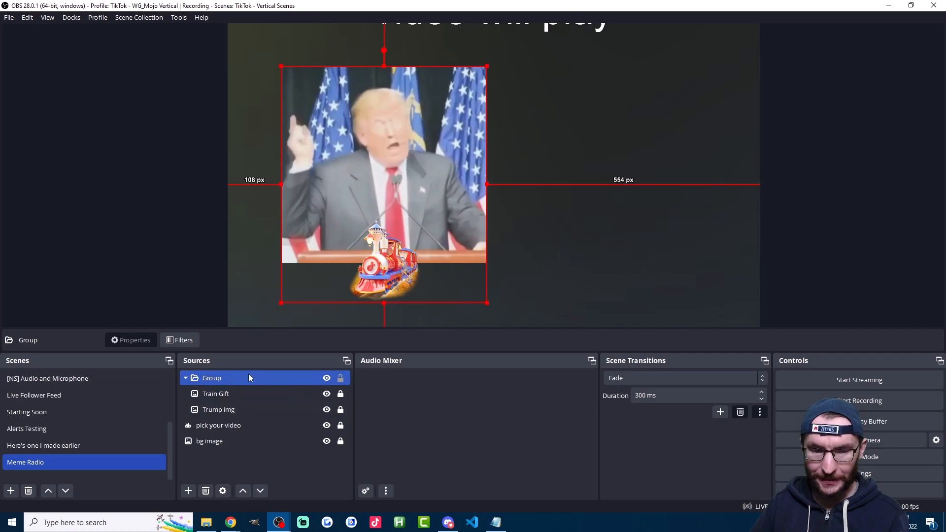
{"action": "left_click_drag", "start_coordinate": [378, 158], "coordinate": [384, 114]}
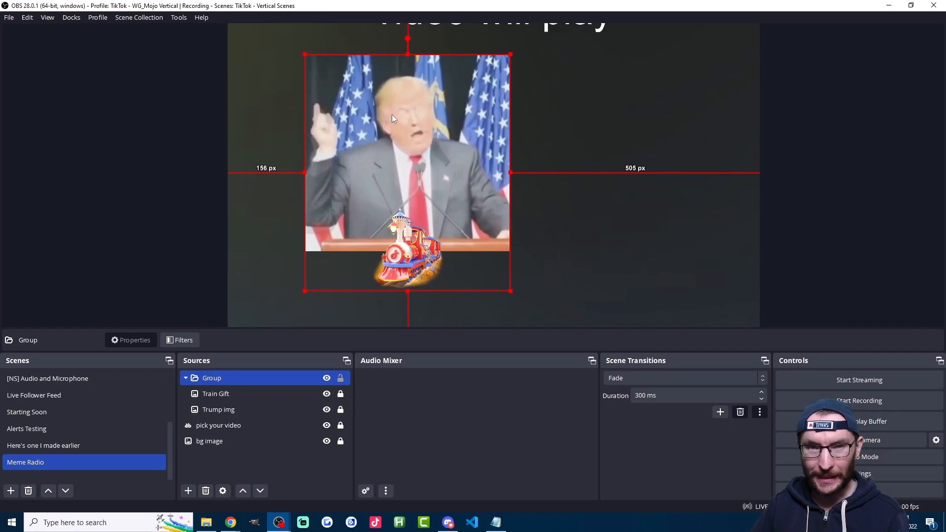
Step: Scale the preview to fit the window, deselect the group, and switch to the "Here's one I made earlier" scene
{"action": "right_click", "coordinate": [553, 201]}
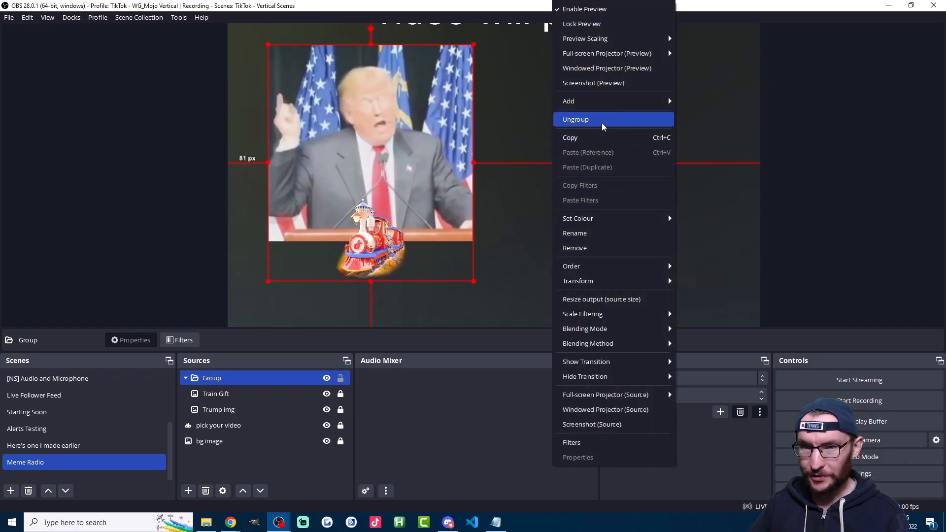
{"action": "mouse_move", "coordinate": [611, 40]}
{"action": "left_click", "coordinate": [707, 38]}
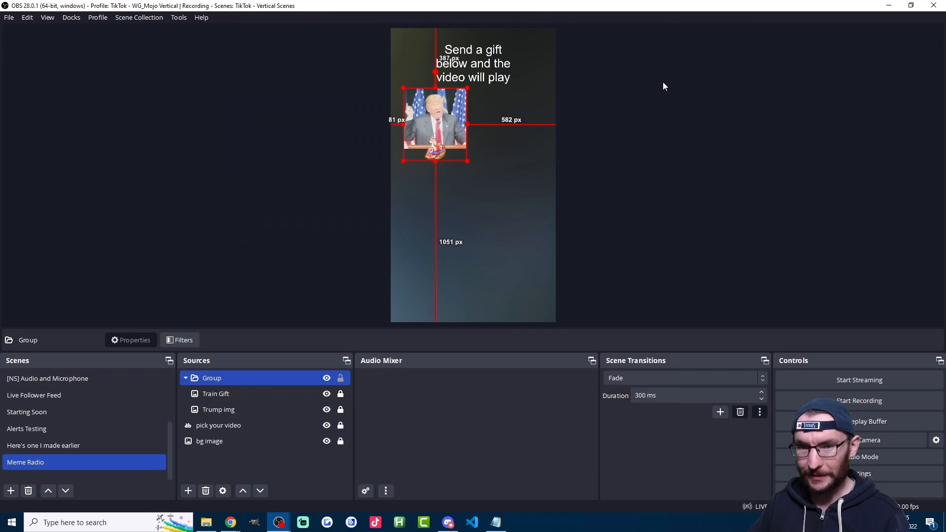
{"action": "left_click", "coordinate": [501, 176]}
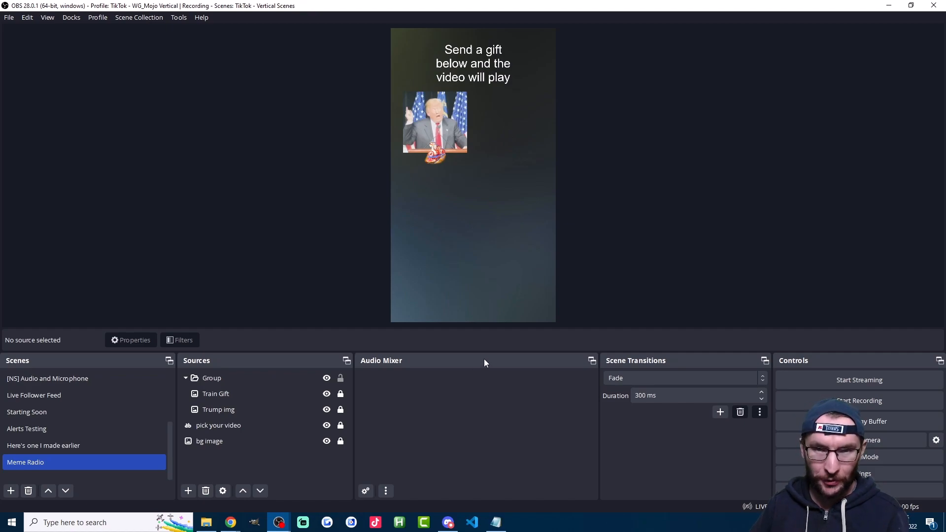
{"action": "left_click", "coordinate": [102, 443]}
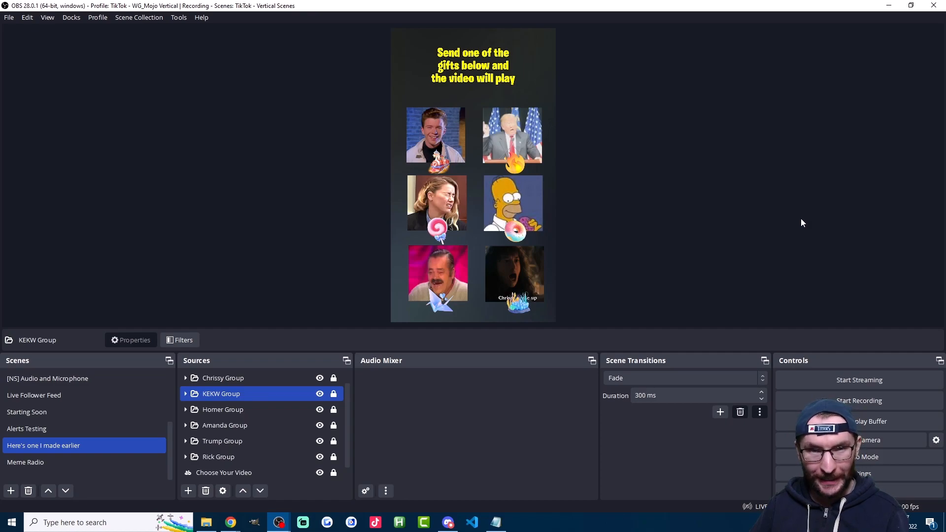
Step: Switch to TikFinity in Chrome and copy the Screen 1 URL of the My Actions overlay
{"action": "mouse_move", "coordinate": [230, 522]}
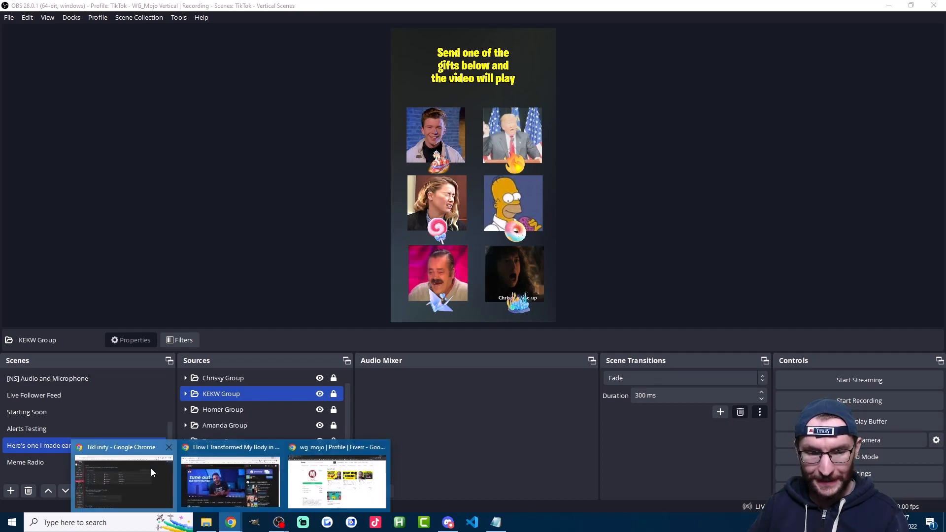
{"action": "left_click", "coordinate": [151, 468]}
{"action": "left_click", "coordinate": [63, 164]}
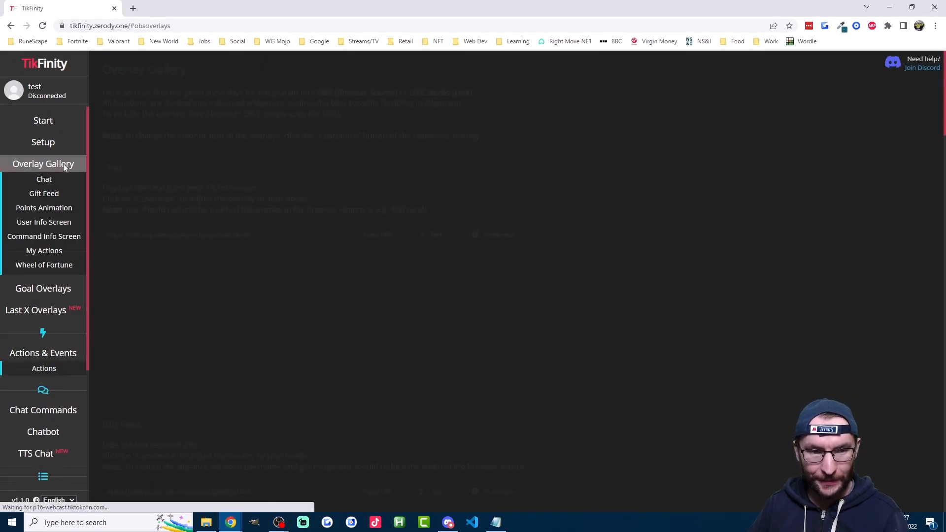
{"action": "left_click", "coordinate": [48, 252]}
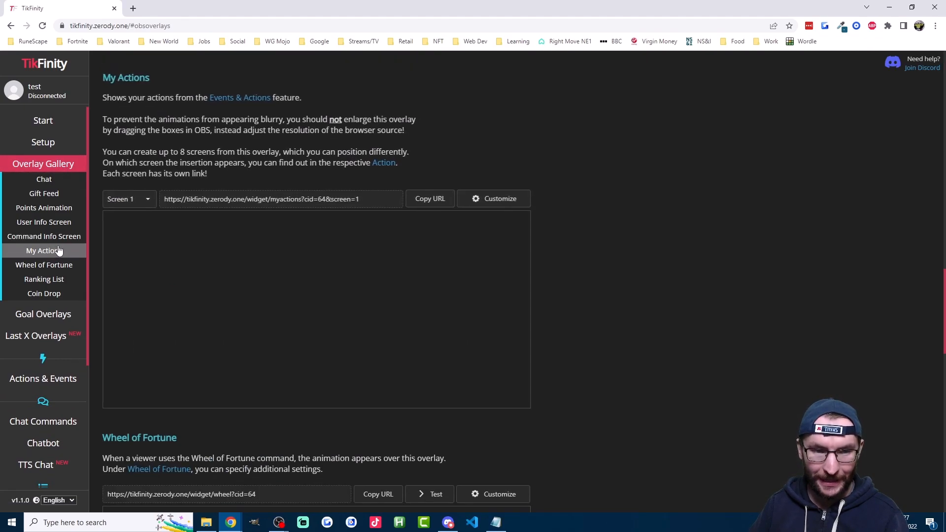
{"action": "left_click", "coordinate": [430, 202]}
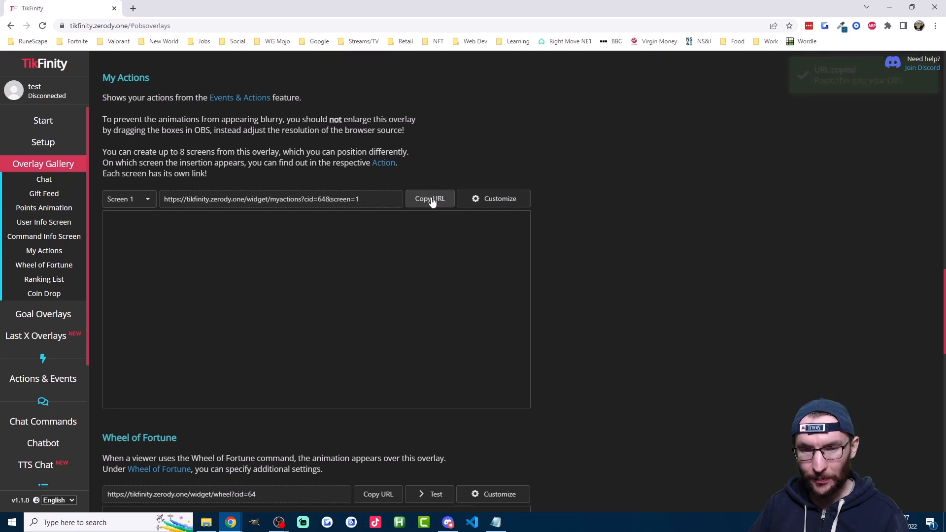
Step: Switch to OBS and add a new browser source named "TikFinity Screen 1" to the scene
{"action": "mouse_move", "coordinate": [279, 523]}
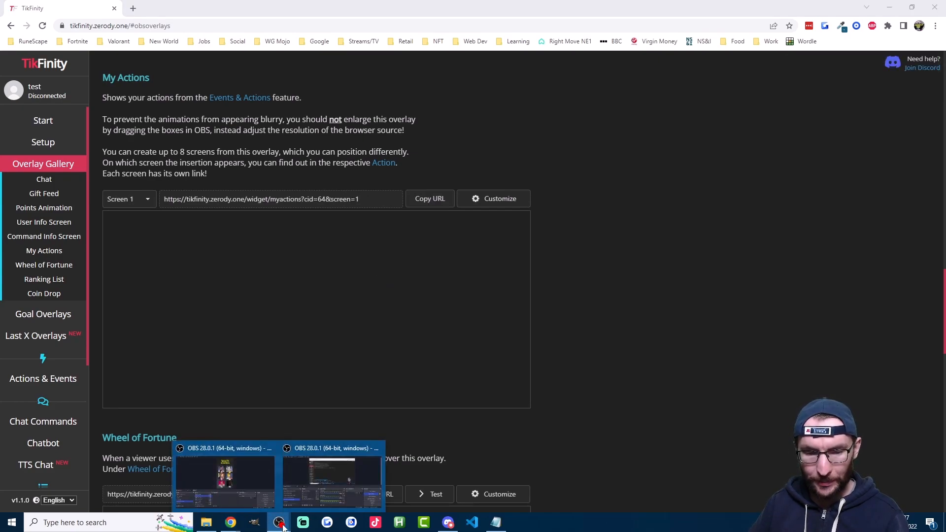
{"action": "left_click", "coordinate": [243, 488]}
{"action": "left_click", "coordinate": [188, 491]}
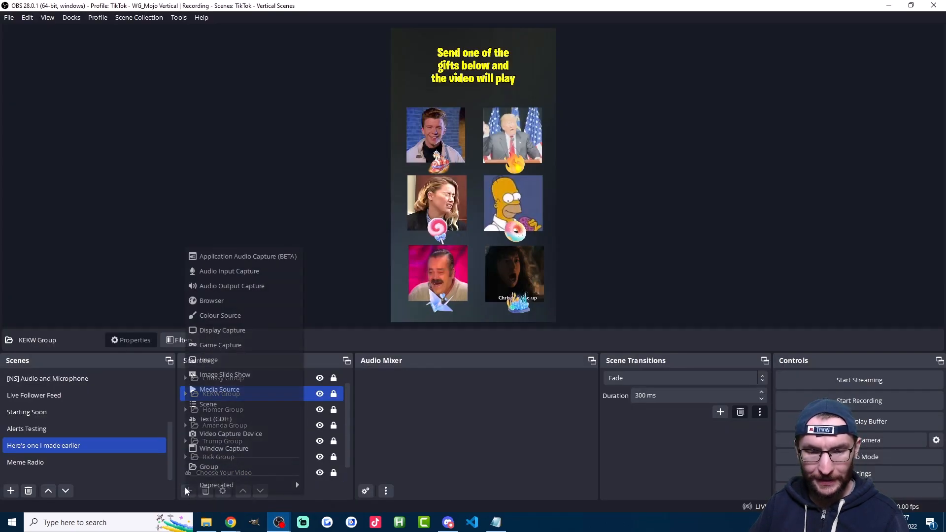
{"action": "left_click", "coordinate": [217, 302]}
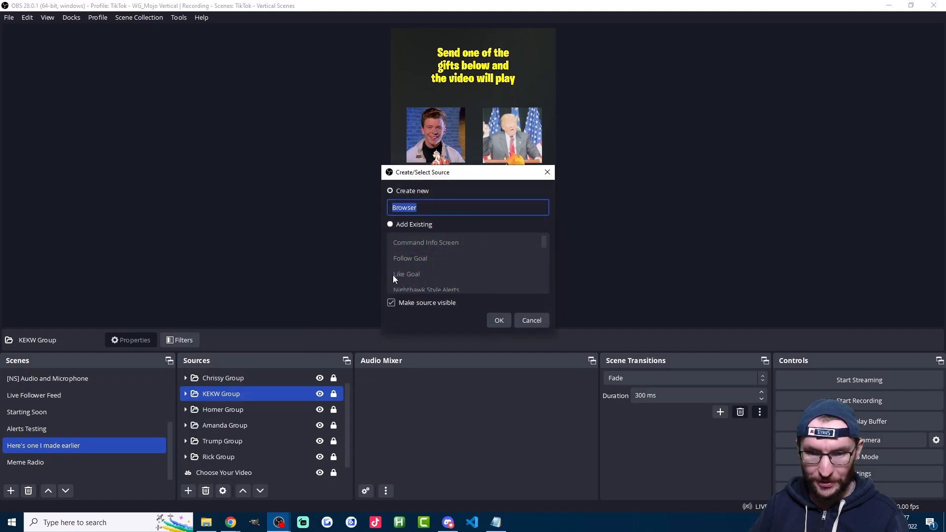
{"action": "type", "text": "TikFinity"}
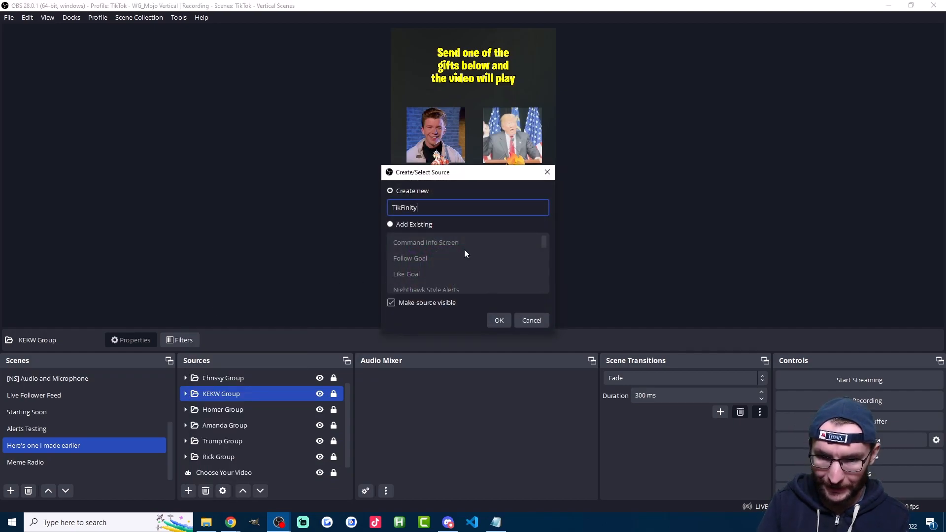
{"action": "type", "text": " Screen1"}
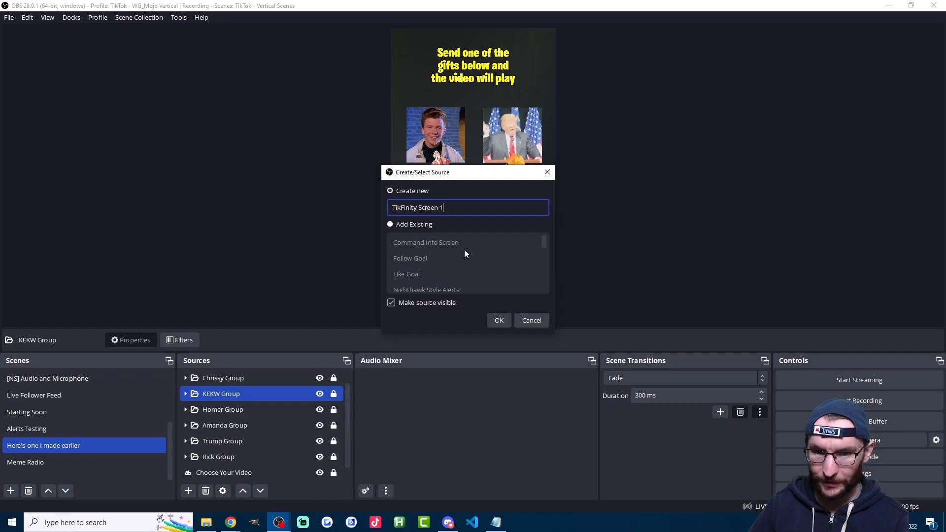
{"action": "left_click", "coordinate": [498, 321]}
Step: Use the copied My Actions URL for the browser source and set its size to 852 wide by 480 high
{"action": "left_click_drag", "start_coordinate": [481, 276], "coordinate": [343, 278]}
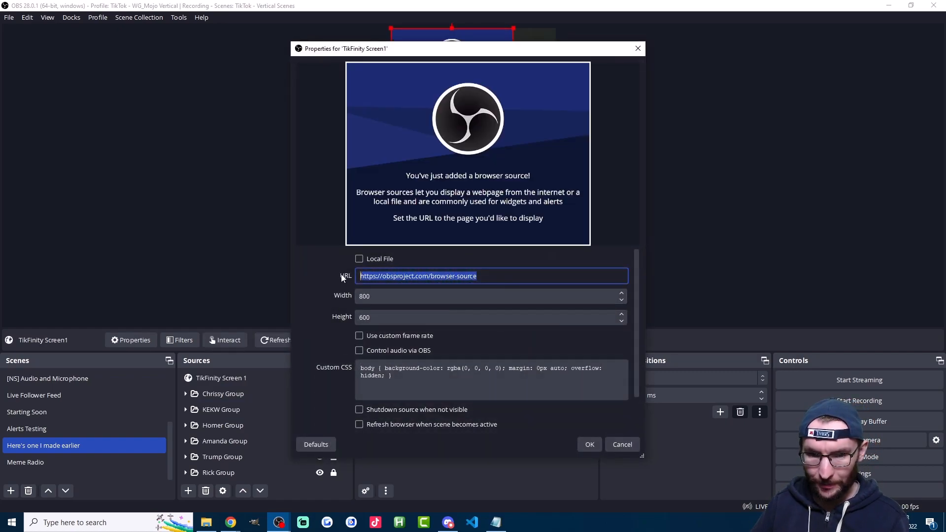
{"action": "type", "text": "https://tikfinity.zerody.one/widget/myactions?cid=64&screen=1"}
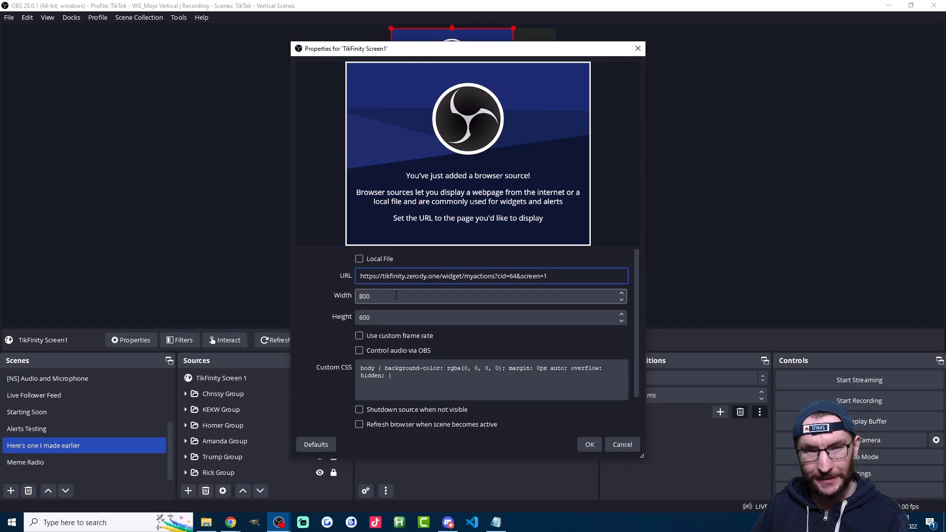
{"action": "double_click", "coordinate": [396, 295]}
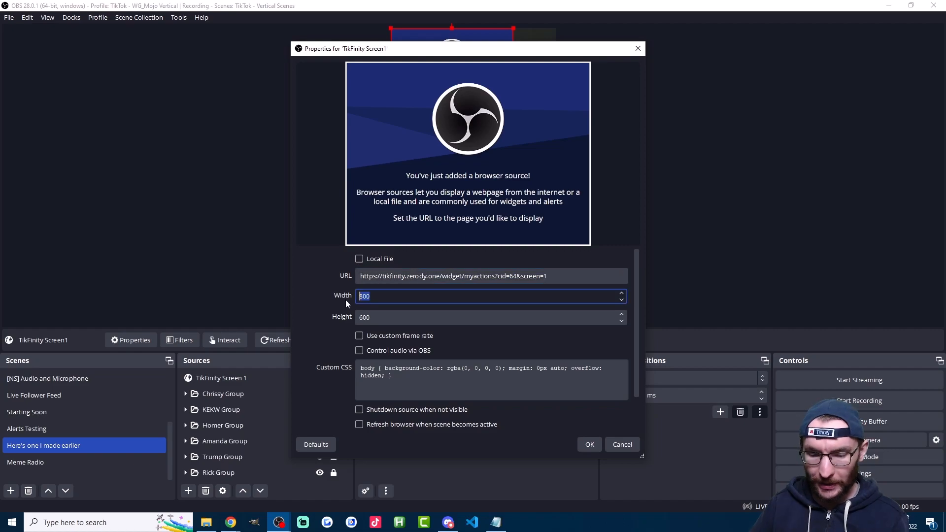
{"action": "type", "text": "852"}
{"action": "key", "text": "Tab"}
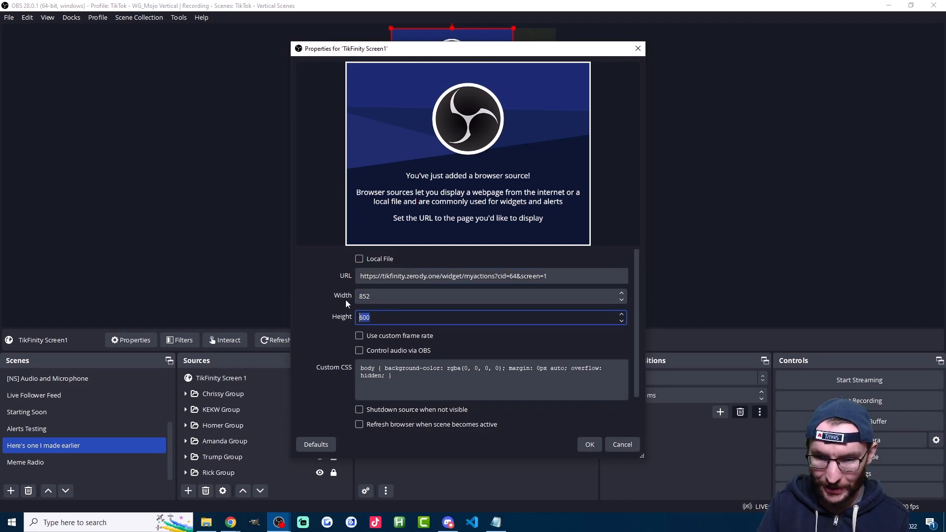
{"action": "type", "text": "480"}
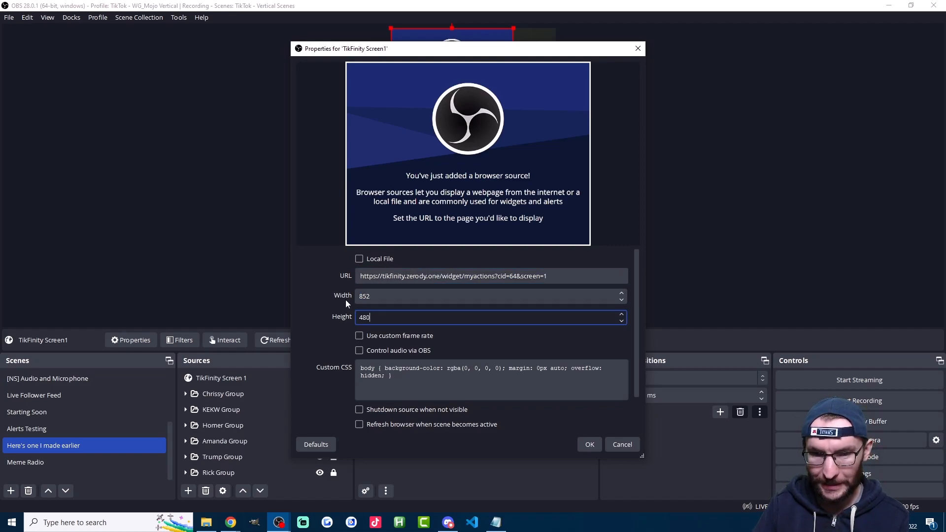
{"action": "key", "text": "Return"}
Step: Place the TikFinity overlay over the yellow instruction text at the canvas's upper edge and center it horizontally
{"action": "left_click_drag", "start_coordinate": [477, 95], "coordinate": [481, 95]}
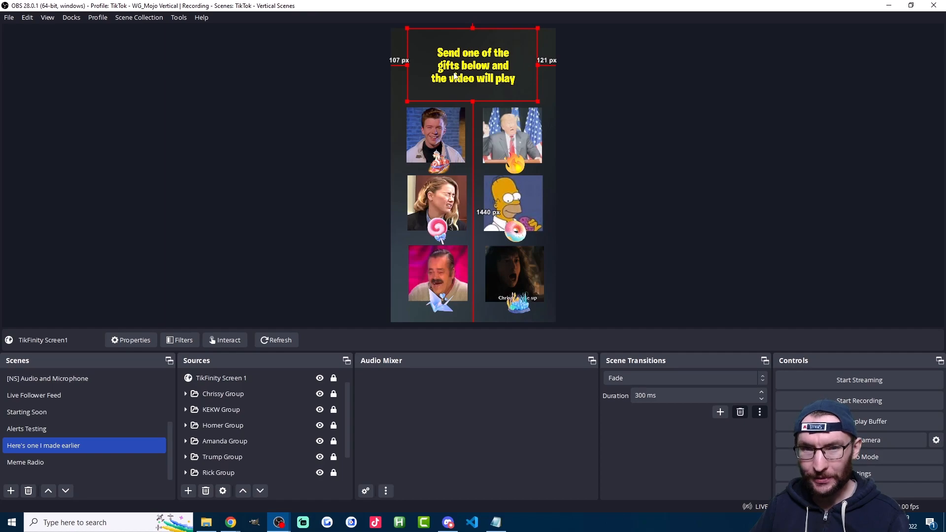
{"action": "right_click", "coordinate": [418, 60]}
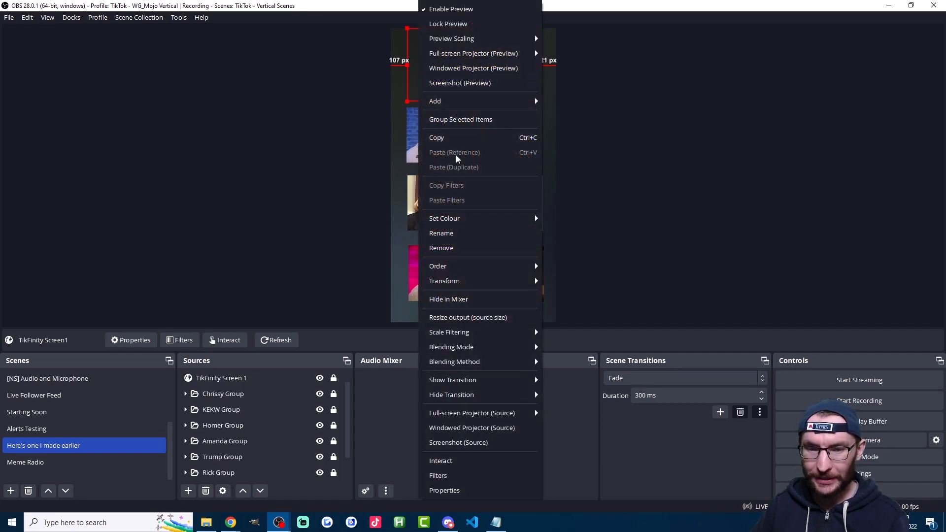
{"action": "mouse_move", "coordinate": [478, 285]}
{"action": "left_click", "coordinate": [591, 483]}
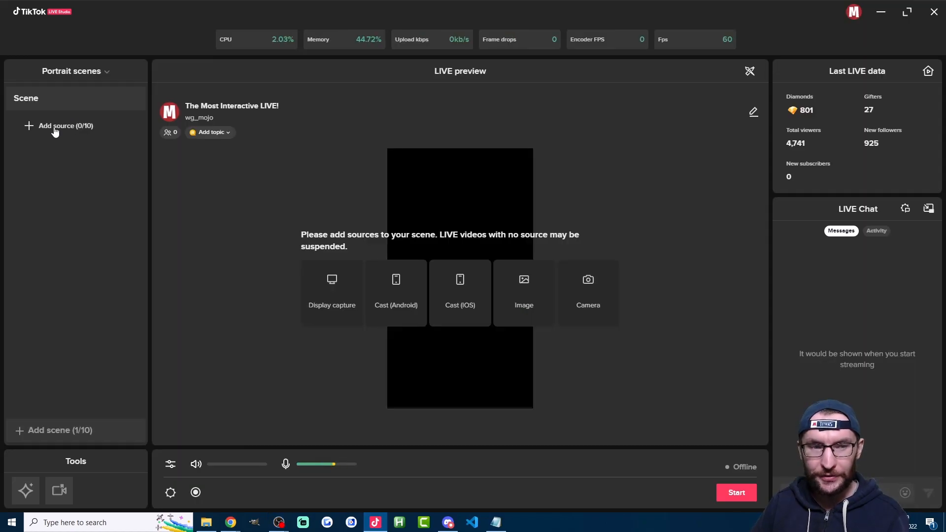
Step: In TikTok LIVE Studio, set up a link source with the copied My Actions URL and turn on custom resolution
{"action": "left_click", "coordinate": [55, 127]}
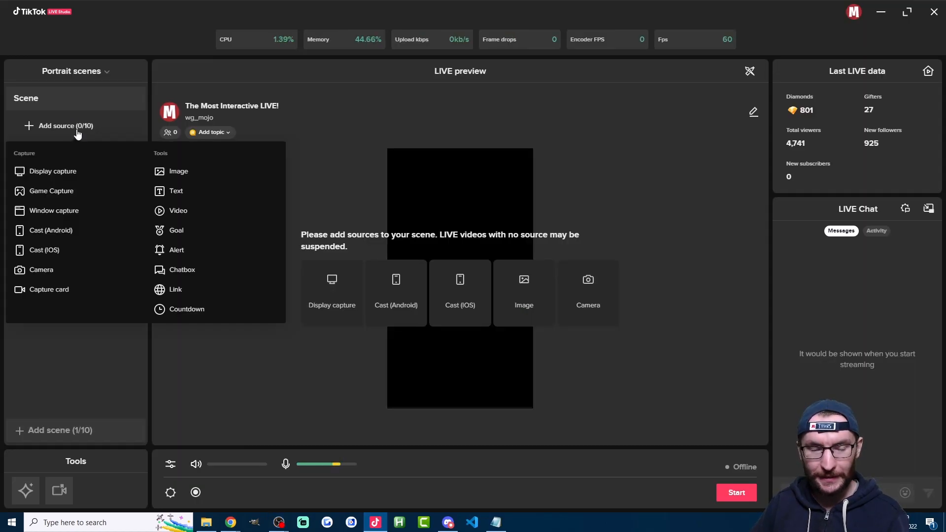
{"action": "left_click", "coordinate": [193, 285]}
{"action": "left_click", "coordinate": [372, 215]}
{"action": "key", "text": "ctrl+v"}
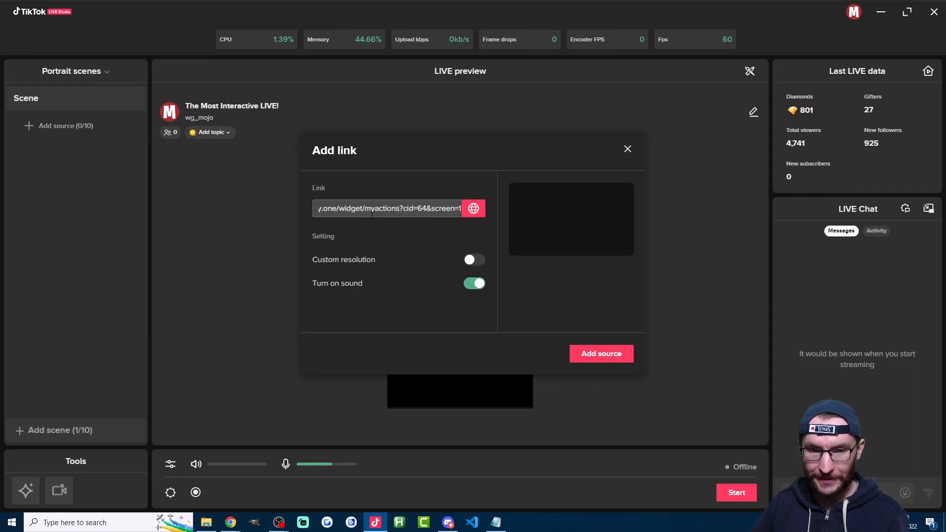
{"action": "left_click", "coordinate": [474, 260]}
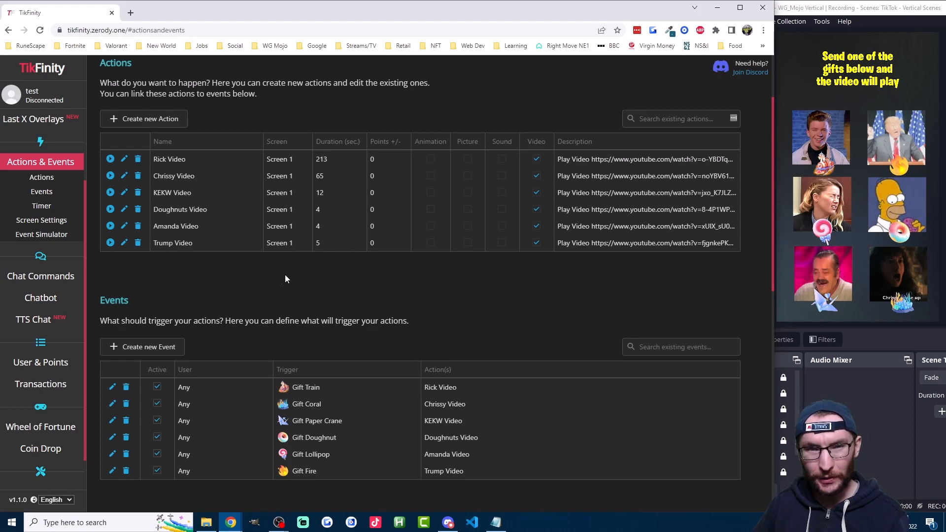
Step: In TikFinity's Actions & Events, run the "Trump Video" action to test it on the overlay
{"action": "scroll", "coordinate": [42, 222], "scroll_direction": "up", "scroll_amount": 2}
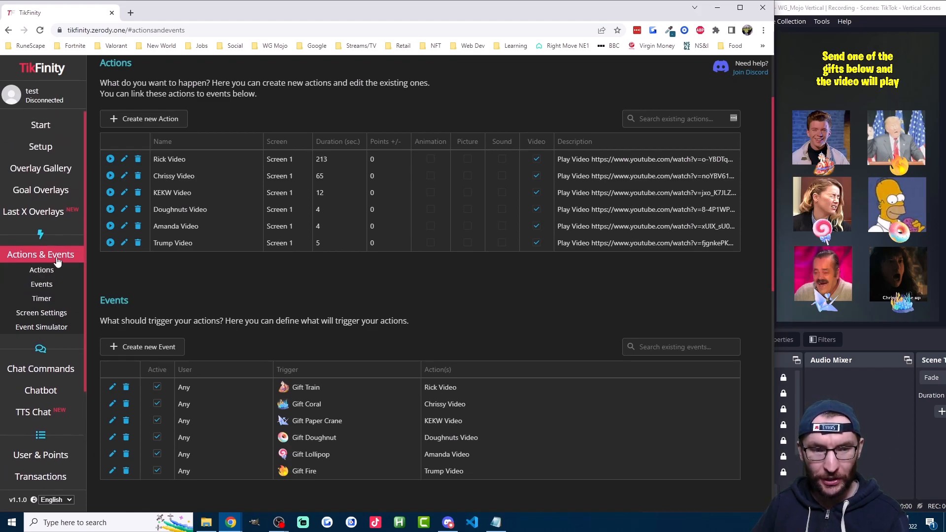
{"action": "left_click", "coordinate": [58, 254]}
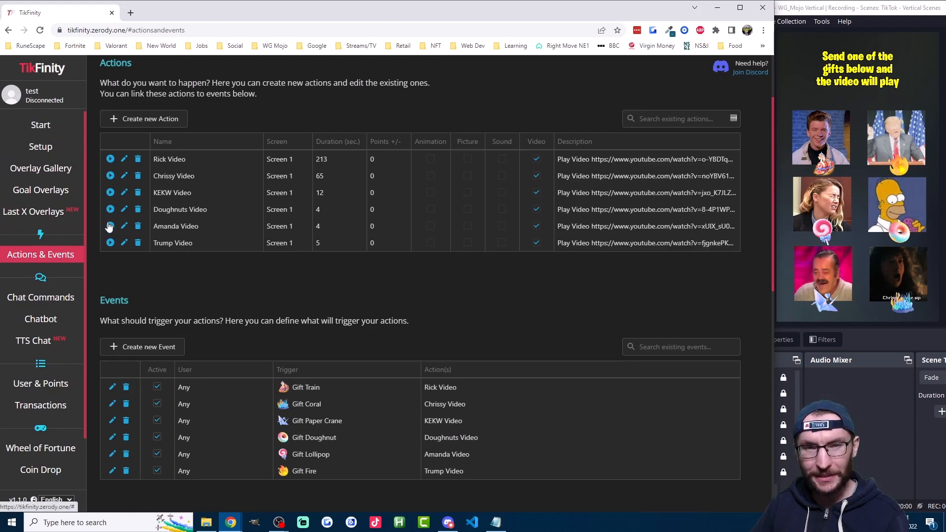
{"action": "left_click", "coordinate": [111, 243]}
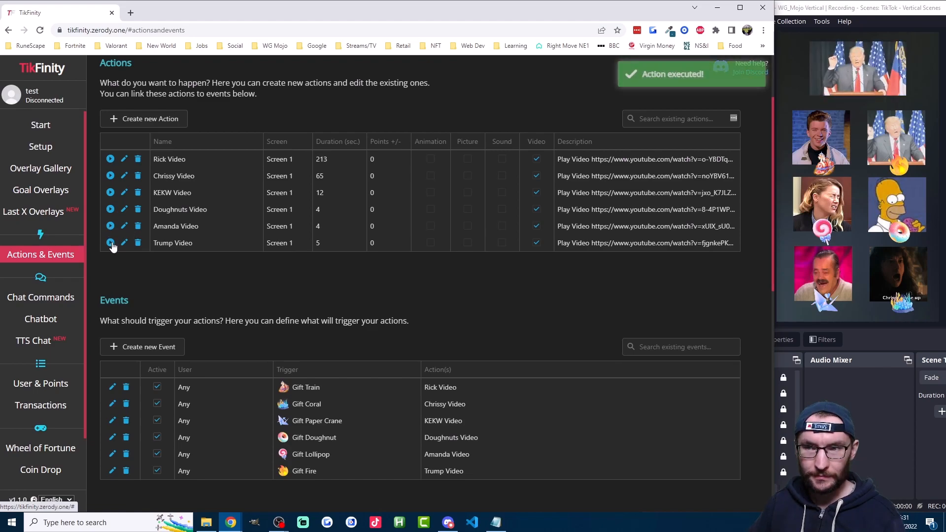